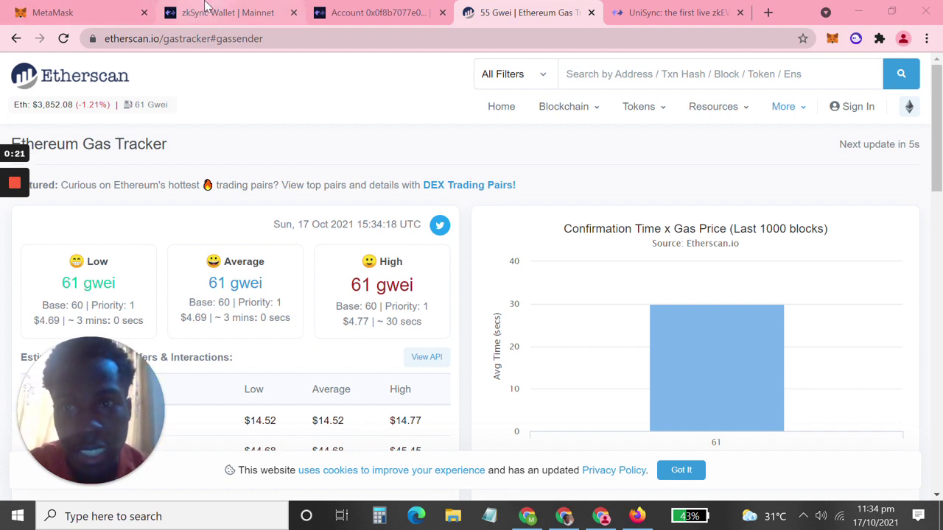
Open the zkSync documentation from the wallet's Deposit from L1 page.
click(206, 9)
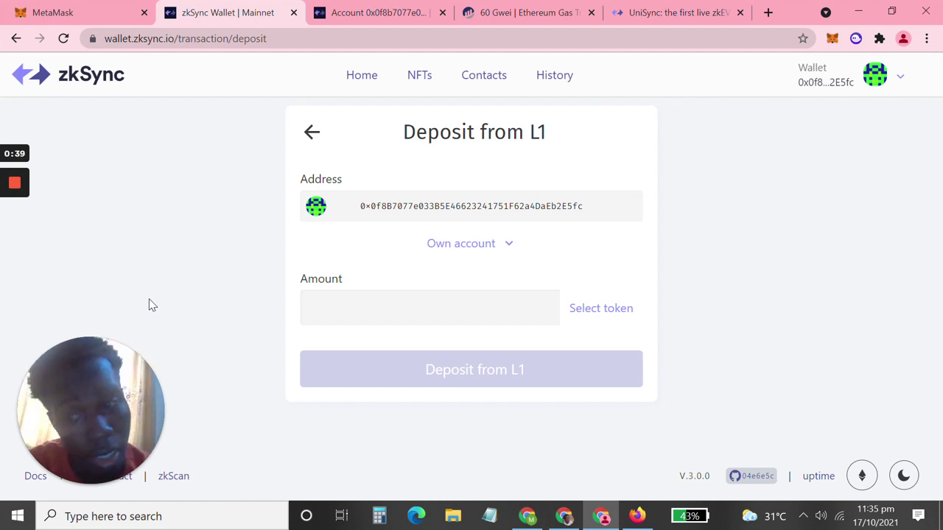
mouse_move(31, 486)
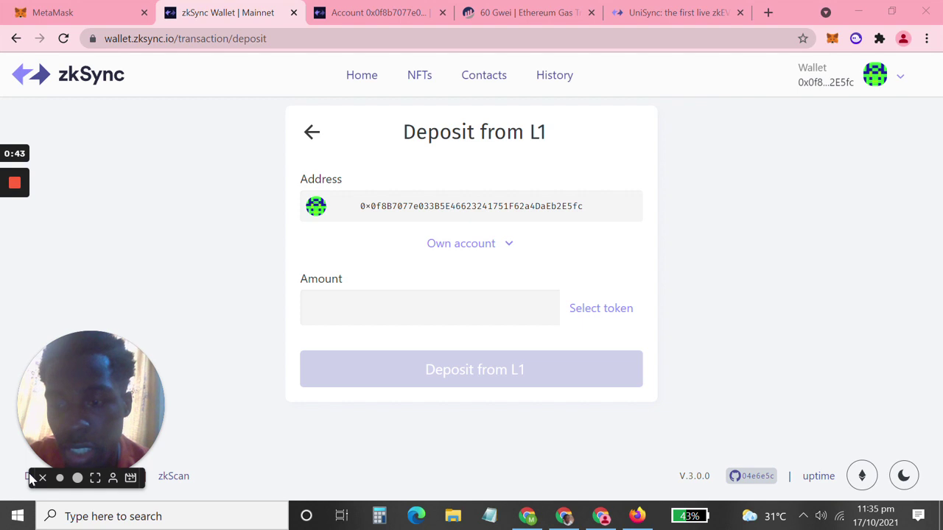
drag(126, 400, 126, 309)
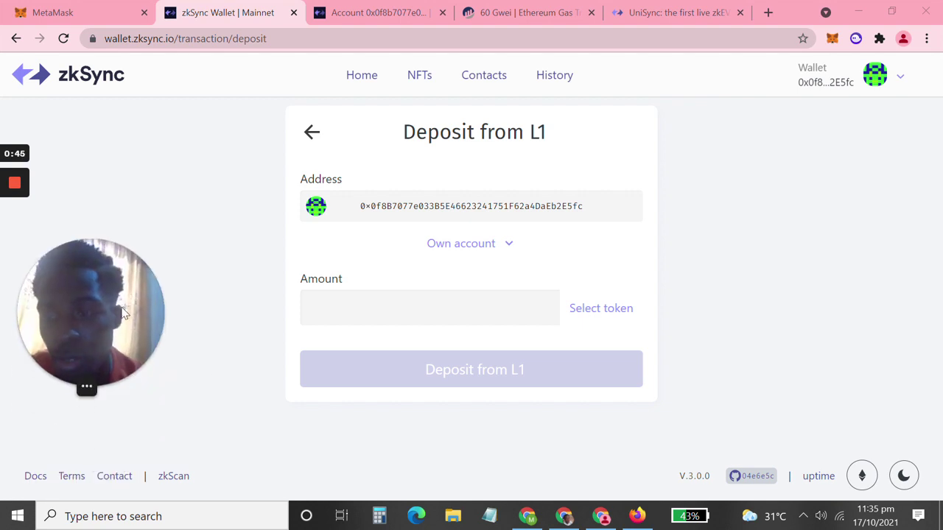
click(34, 483)
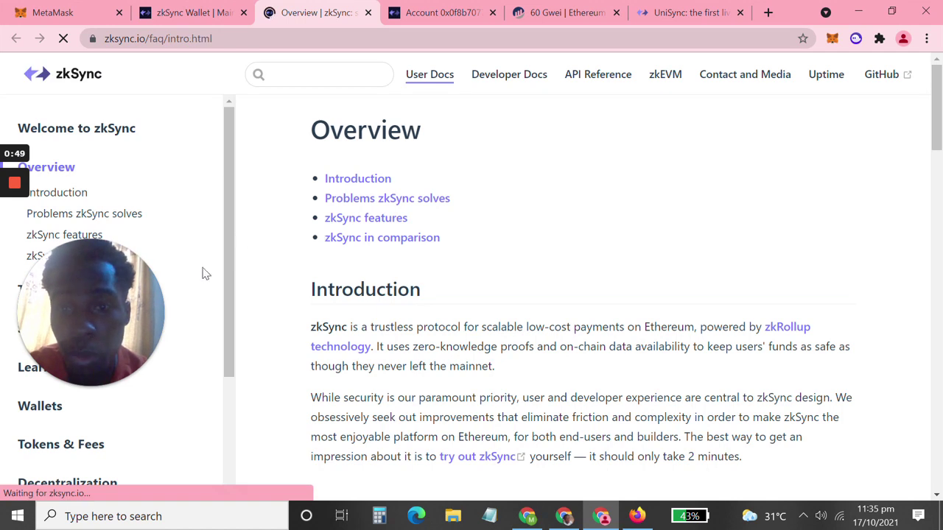
drag(127, 307, 926, 188)
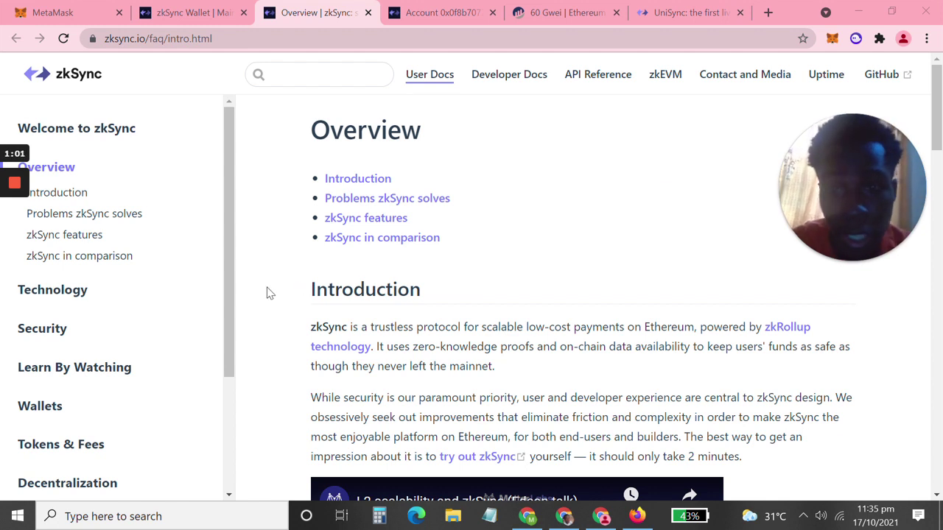
Read the documentation's Introduction, open its Tokenomics page and read the native token section.
scroll(269, 293, down, 2)
scroll(269, 293, down, 3)
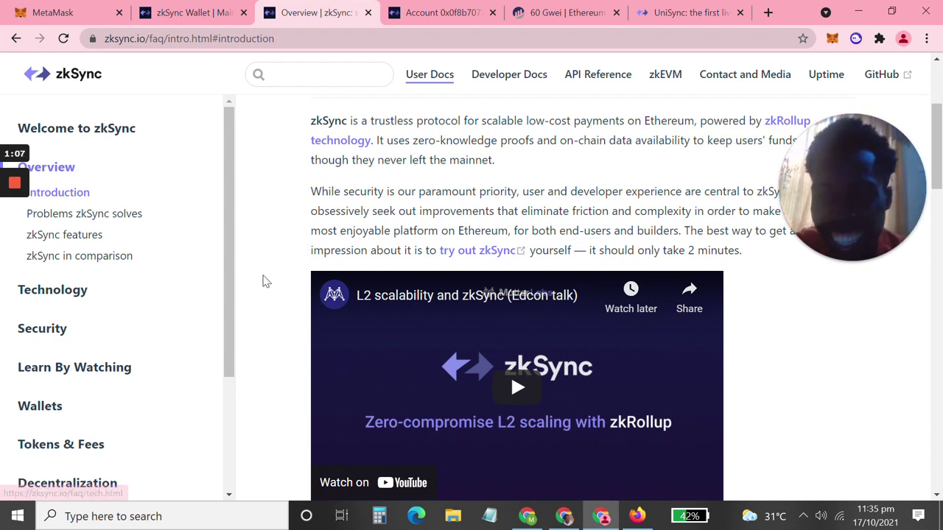
drag(228, 308, 238, 393)
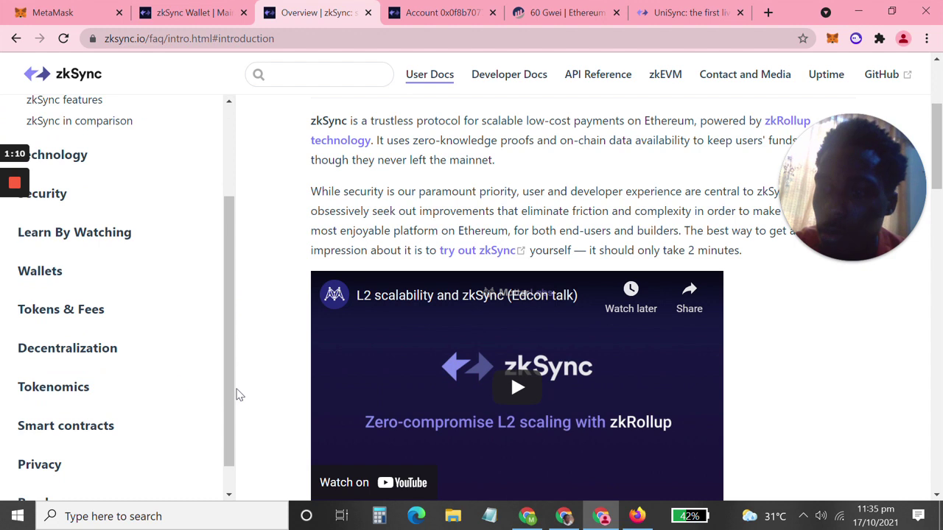
click(62, 395)
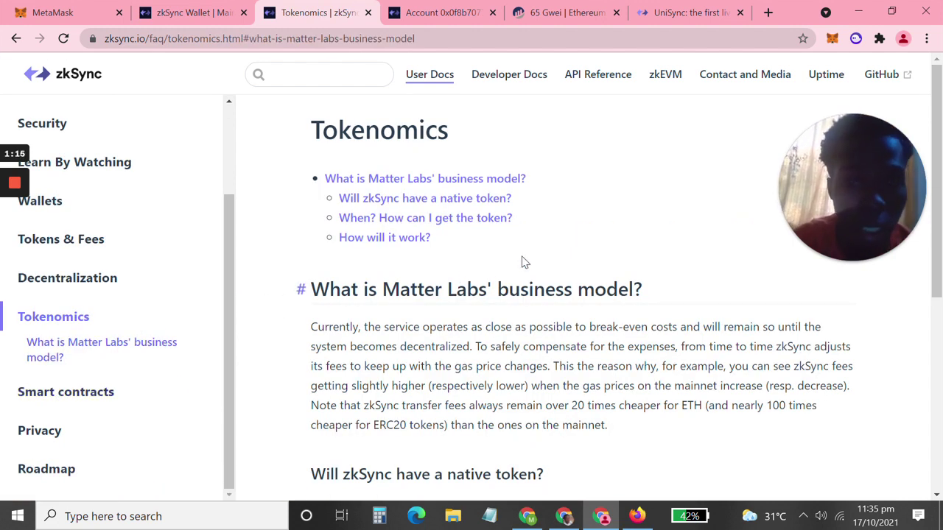
scroll(619, 241, down, 3)
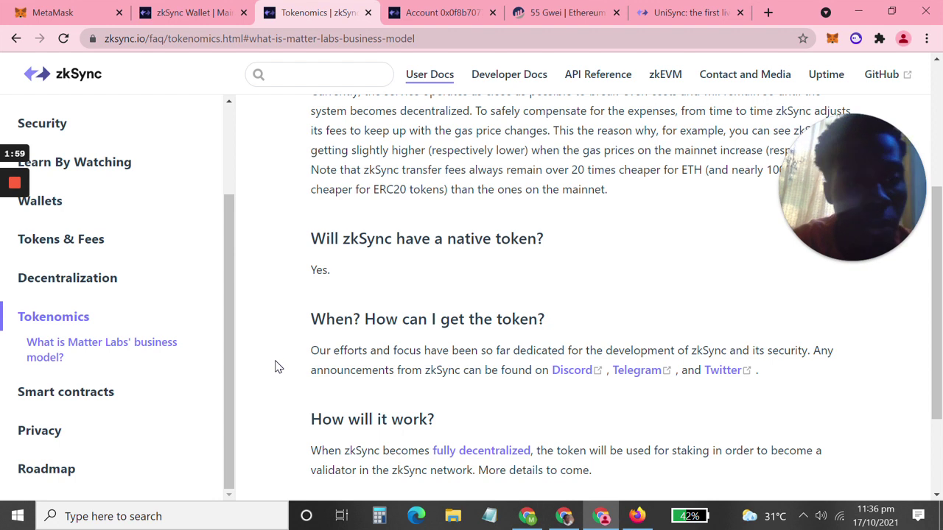
Request tokens from the faucet on the UniSync swap page through the pre-populated tweet and dismiss the claim dialog.
click(663, 11)
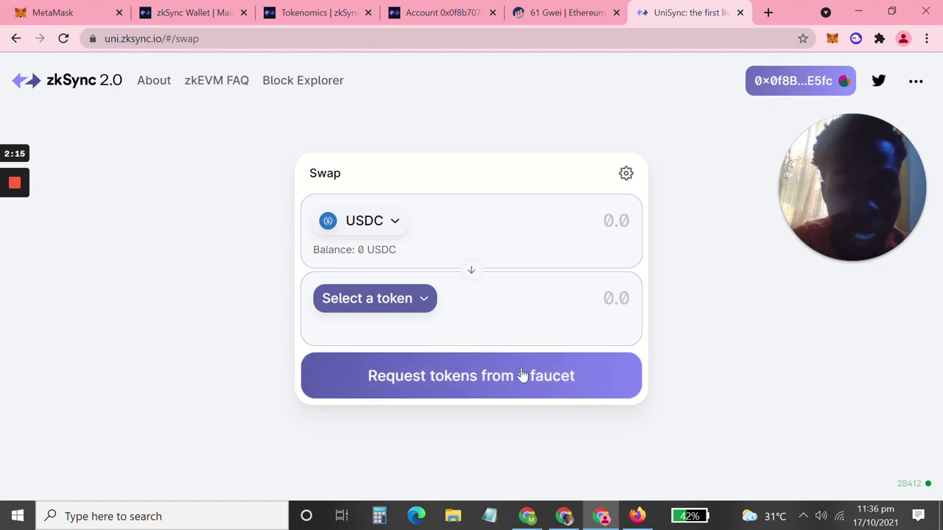
click(469, 390)
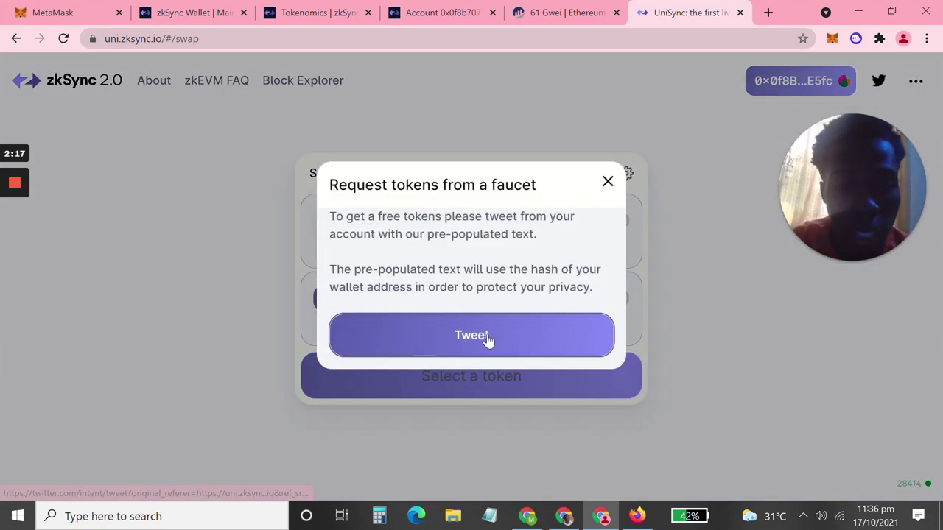
click(487, 335)
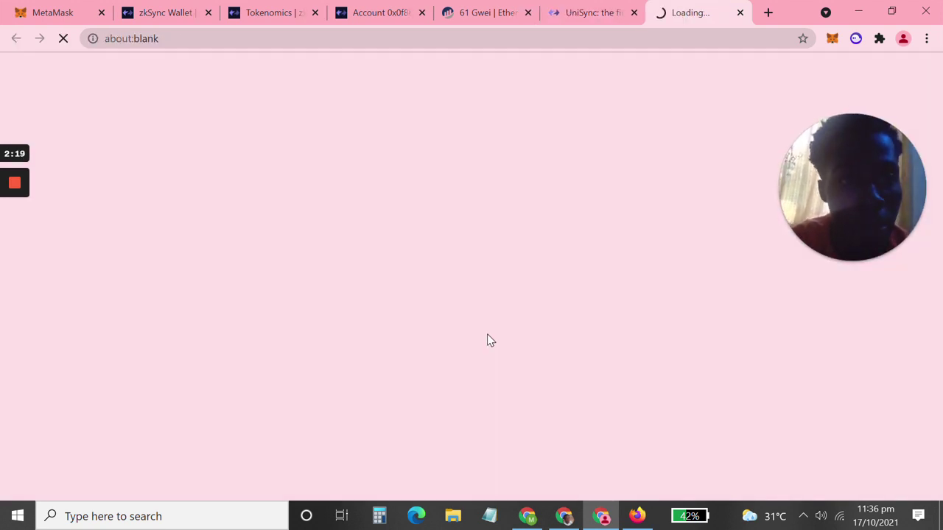
drag(877, 211, 2, 475)
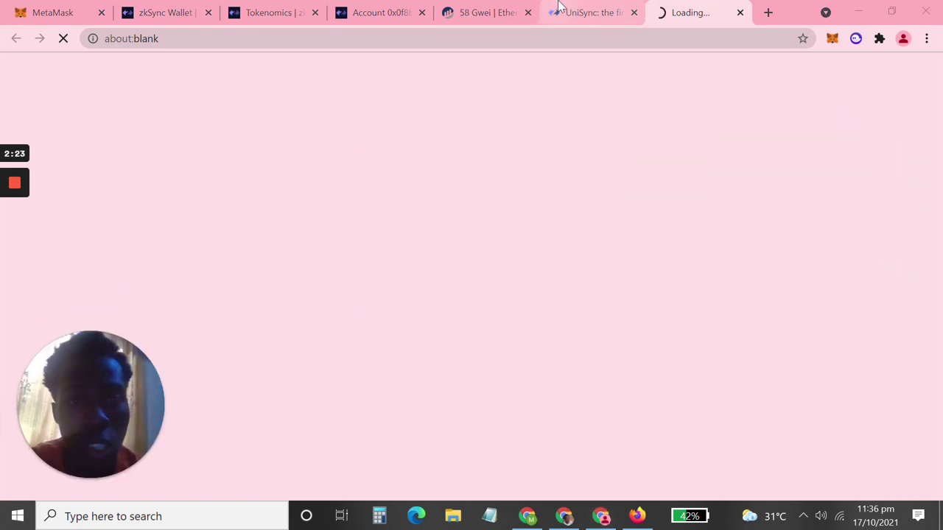
click(582, 12)
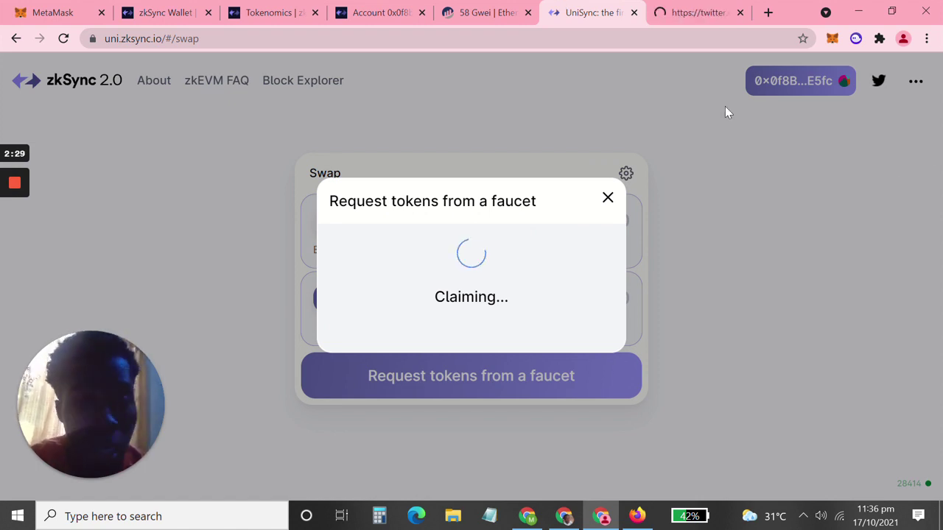
click(607, 200)
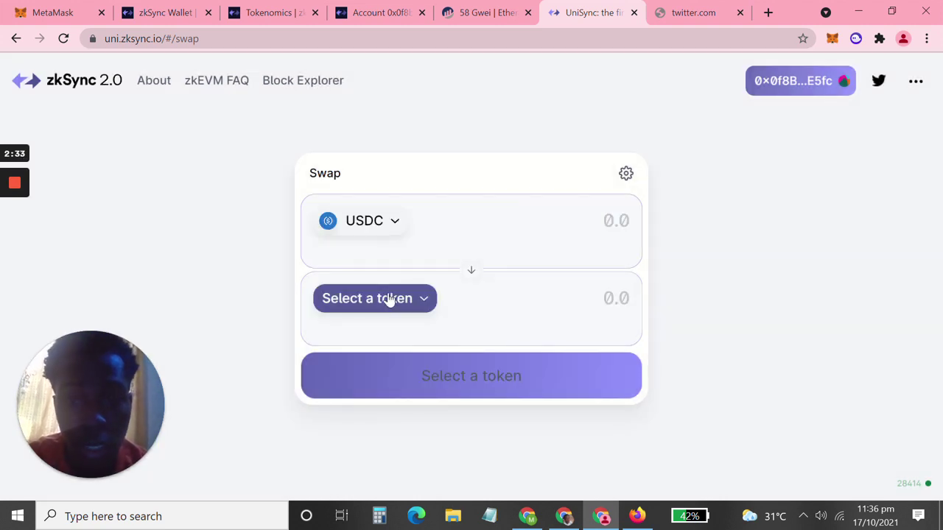
View the tokens available as the swap source, then repeat the faucet request by tweet and discard the earlier Twitter page.
click(381, 240)
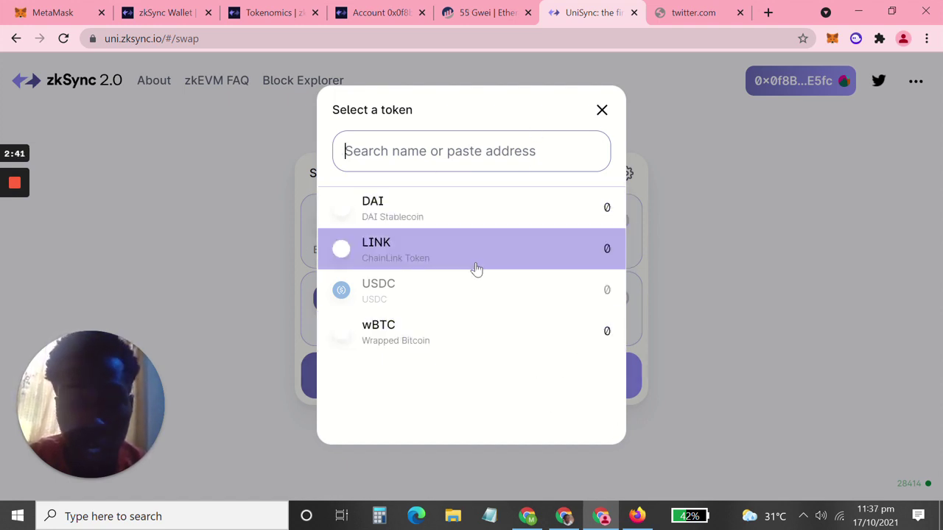
click(602, 110)
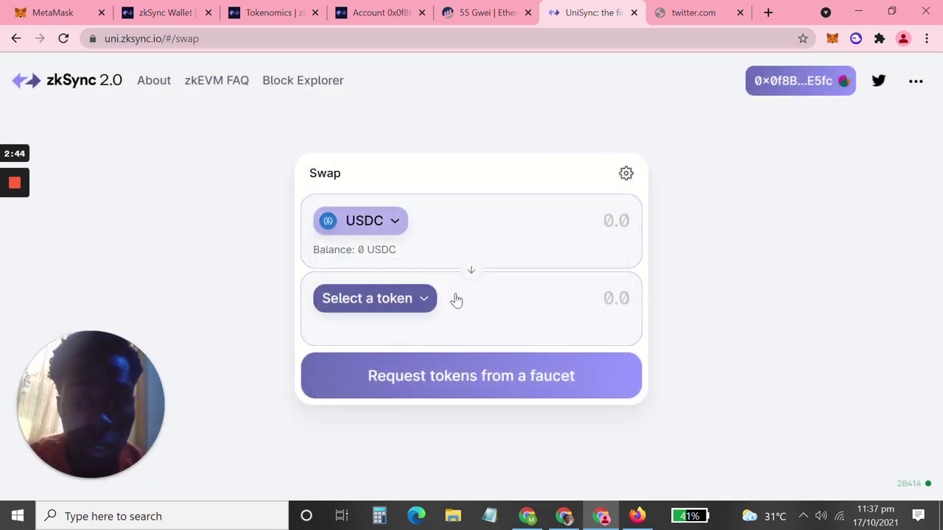
click(494, 377)
click(509, 330)
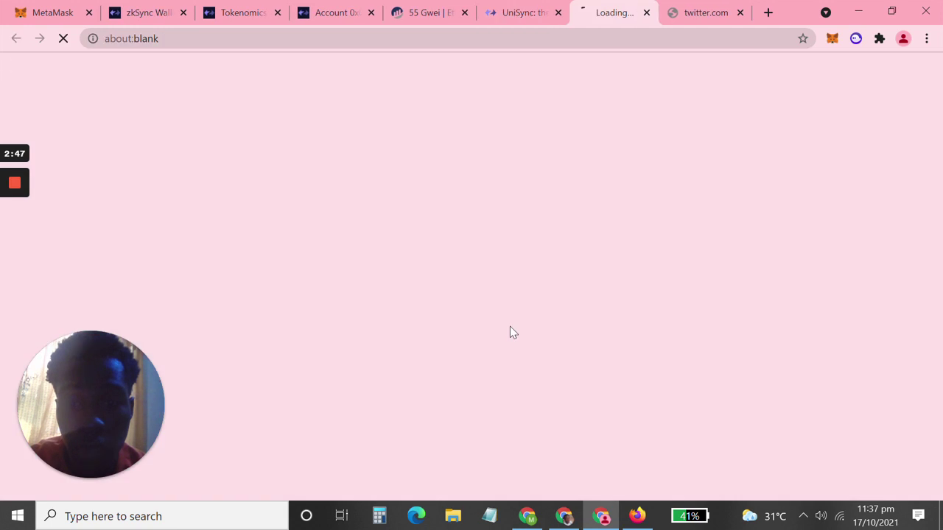
click(740, 13)
click(589, 11)
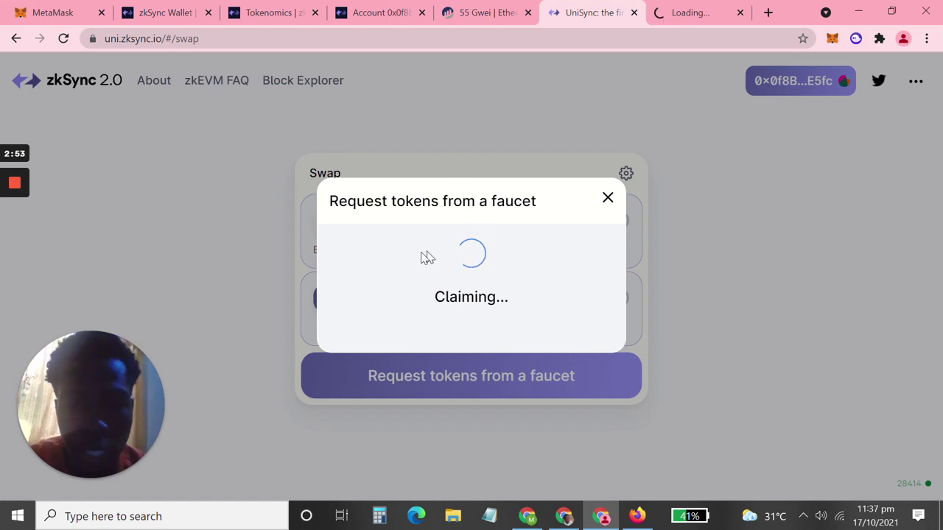
click(607, 200)
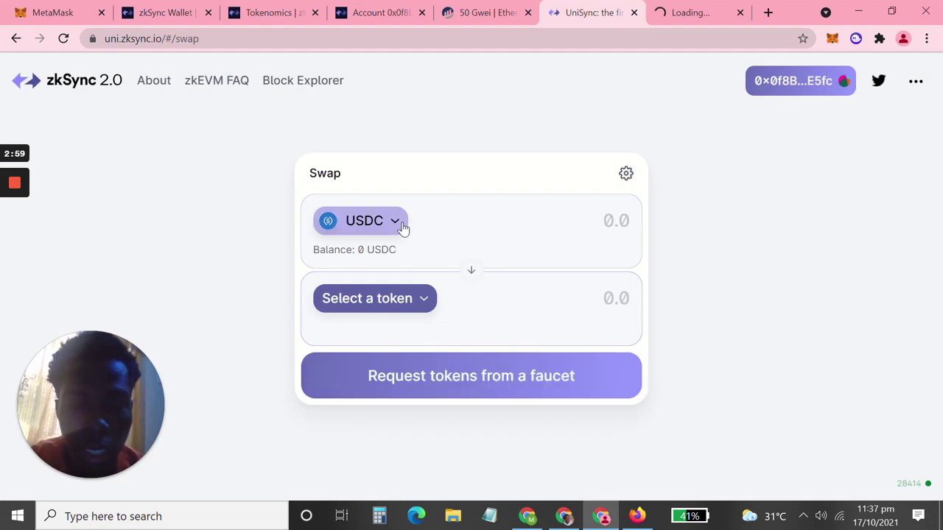
Check the source token list again and submit another tweet-based faucet request, dismissing its claim dialog.
click(402, 227)
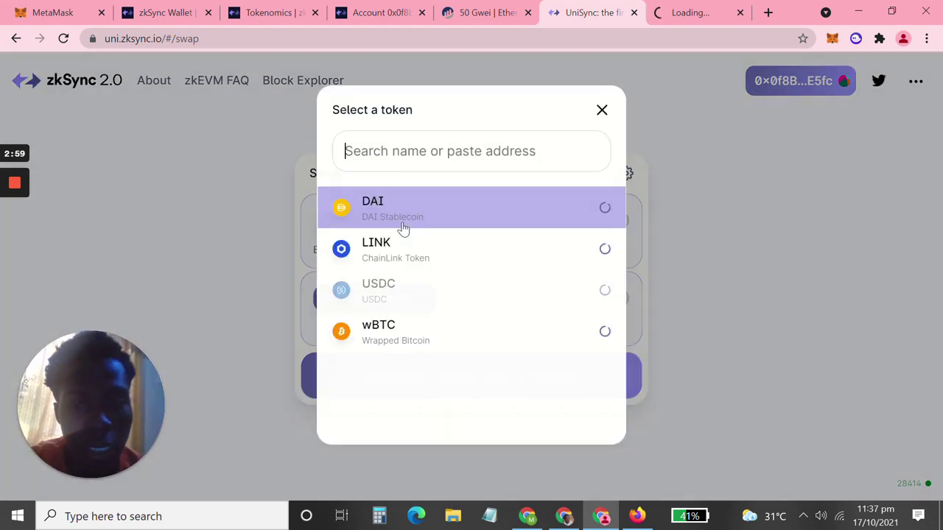
click(603, 112)
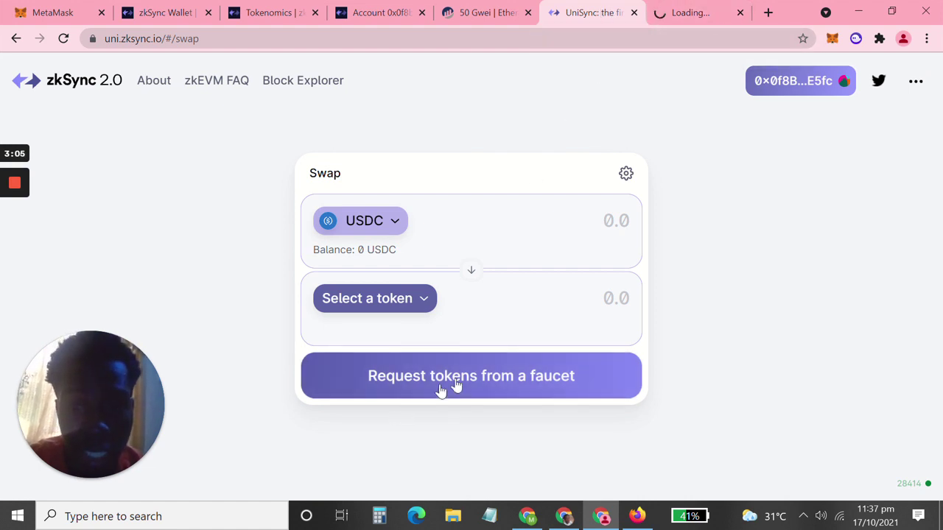
click(523, 361)
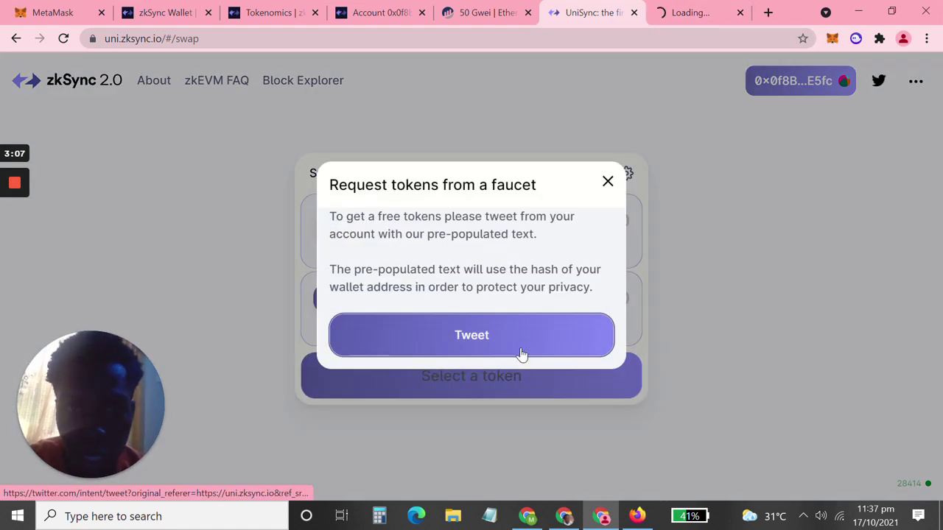
click(521, 355)
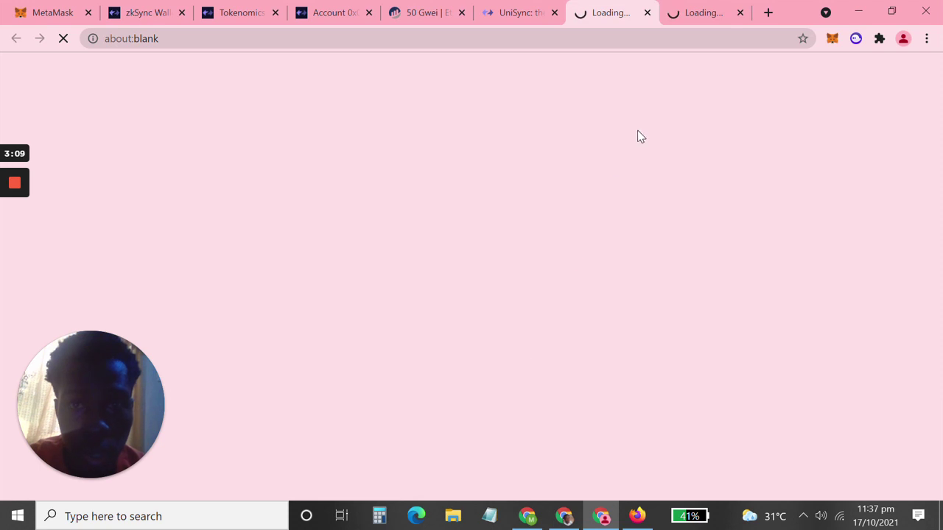
click(521, 13)
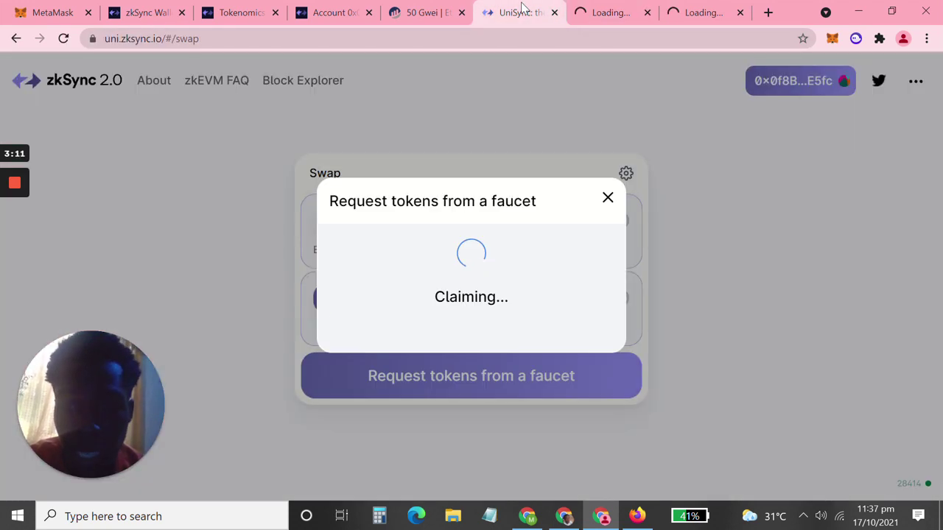
click(607, 197)
mouse_move(7, 243)
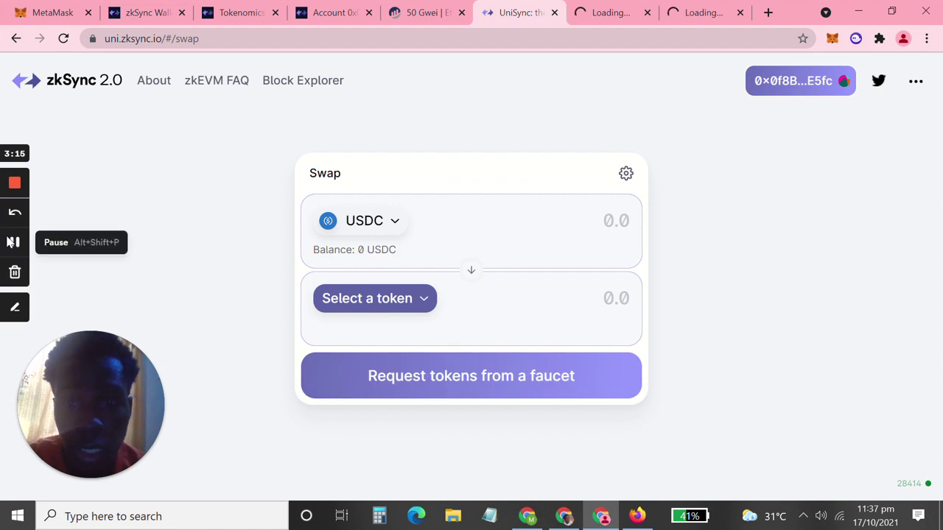
click(15, 243)
click(15, 243)
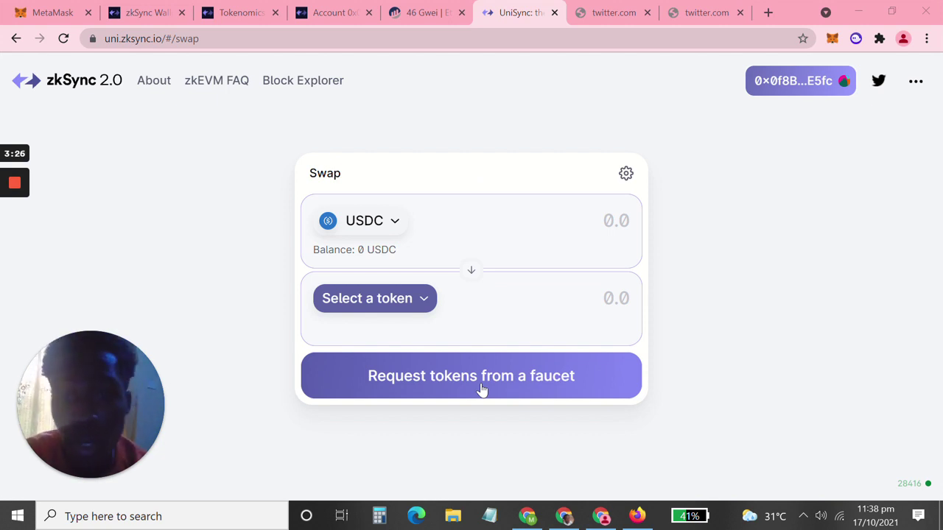
View the selectable tokens for both the source and receiving sides of the swap, leaving the selections as they are.
click(392, 223)
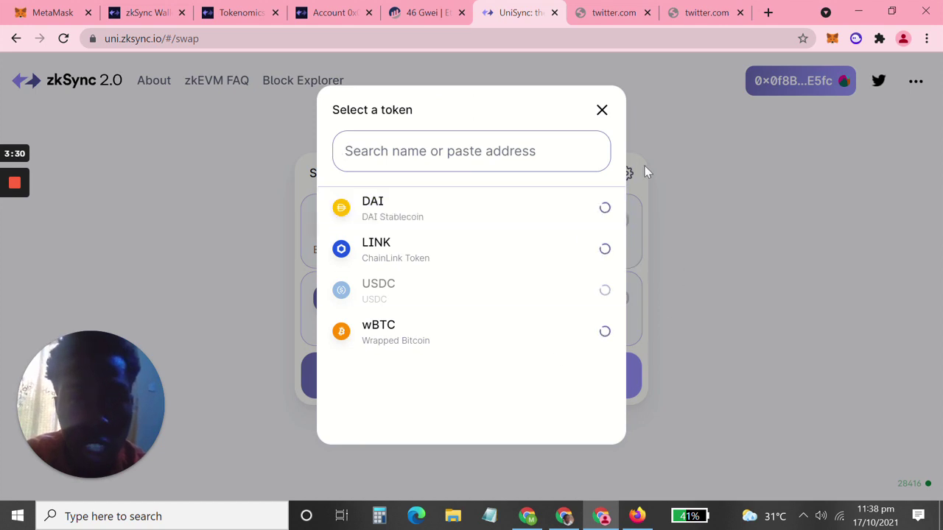
click(601, 109)
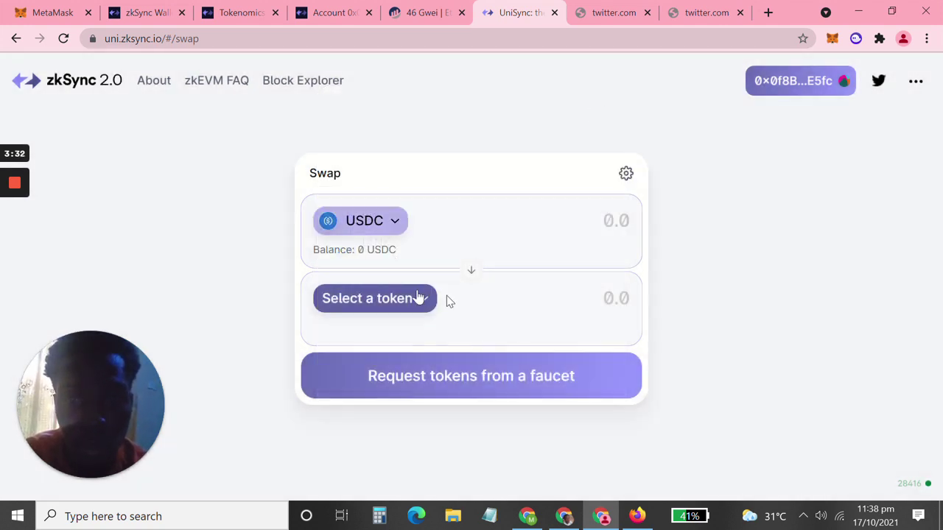
click(393, 299)
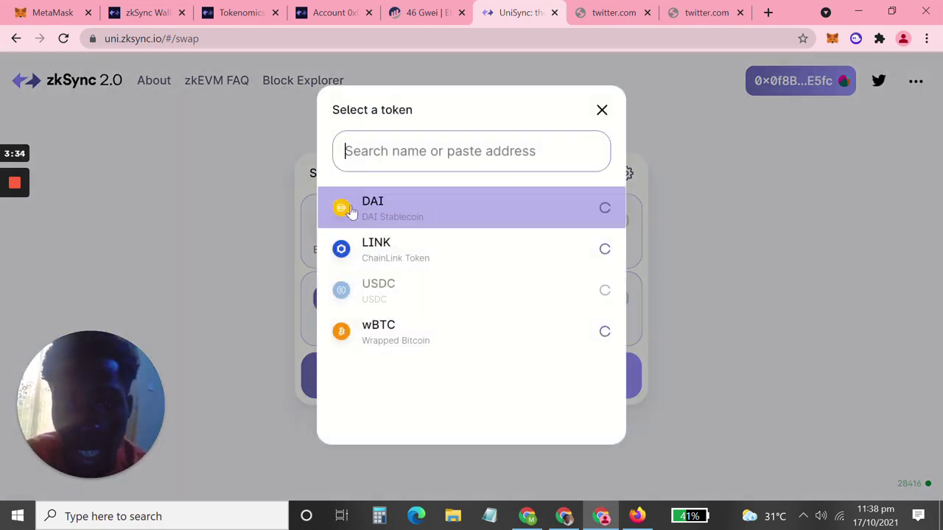
click(227, 317)
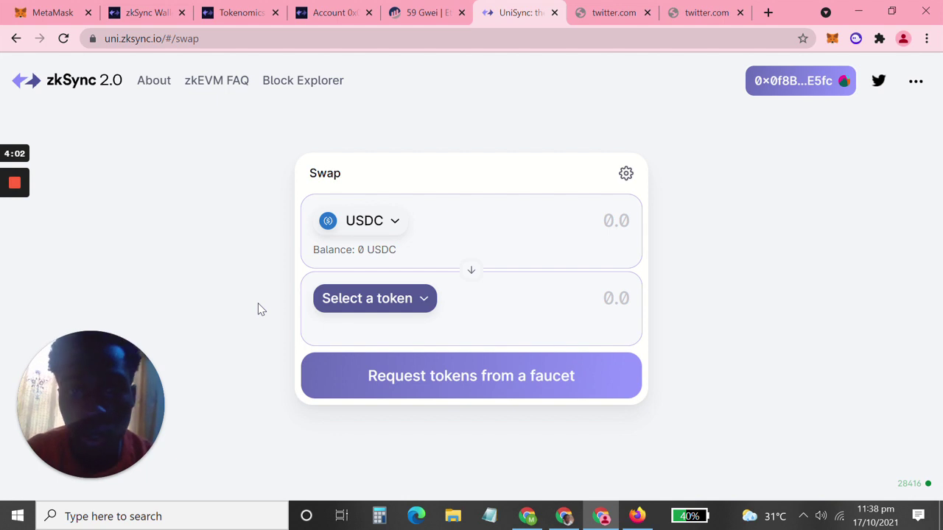
Reload the zkSync wallet's deposit page, allow MetaMask to switch to Ethereum Mainnet, and open the MetaMask account overview.
click(153, 12)
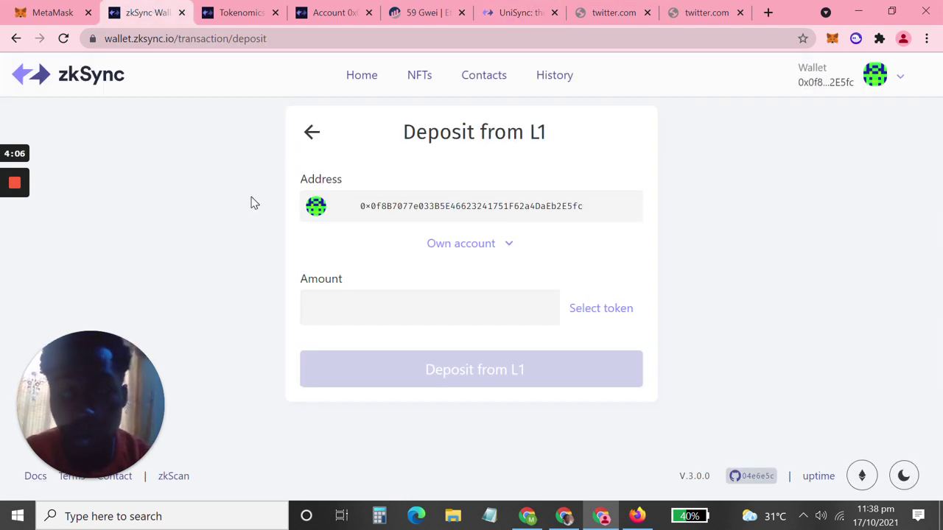
key(F5)
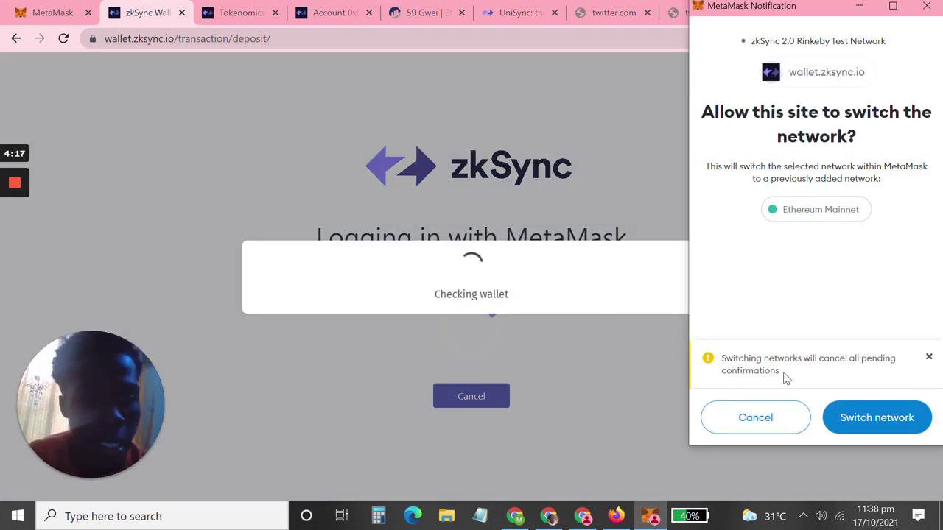
click(871, 426)
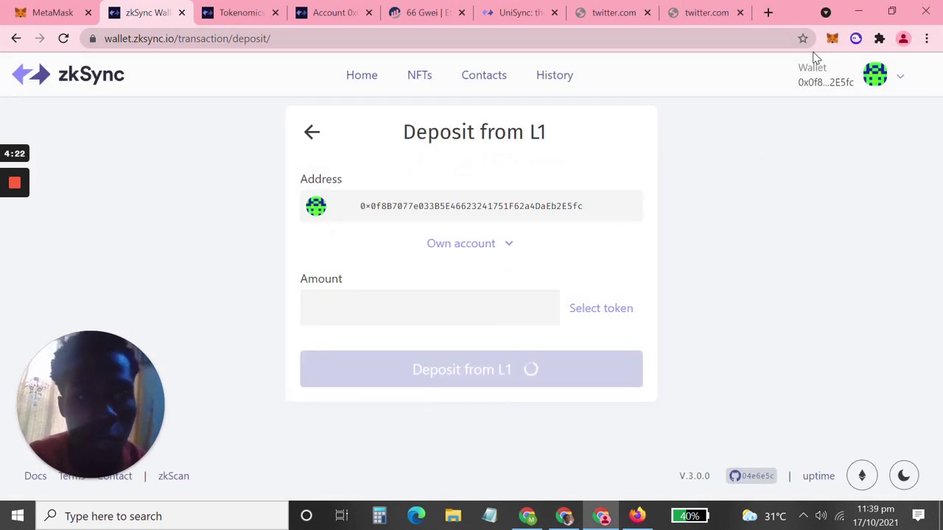
click(832, 39)
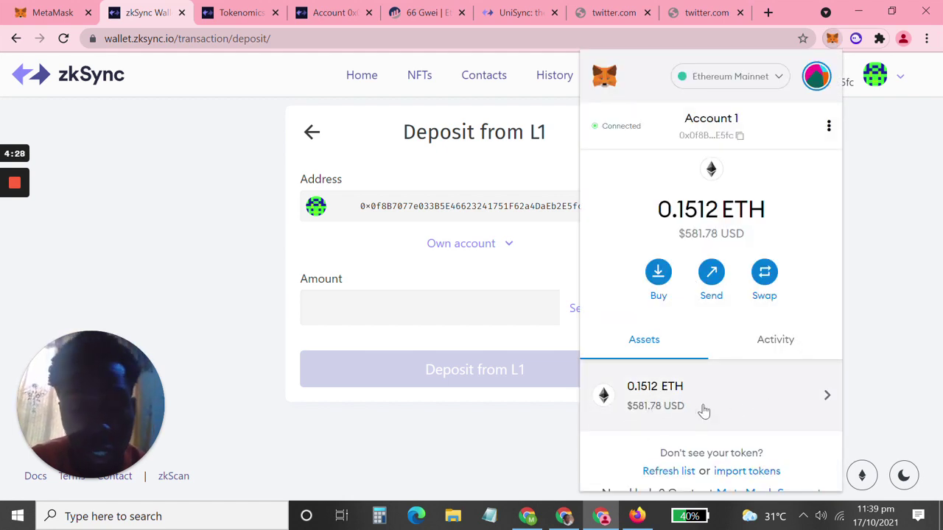
Close the MetaMask overview and check Ethereum gas prices on the Etherscan gas tracker before returning to the deposit form.
click(239, 291)
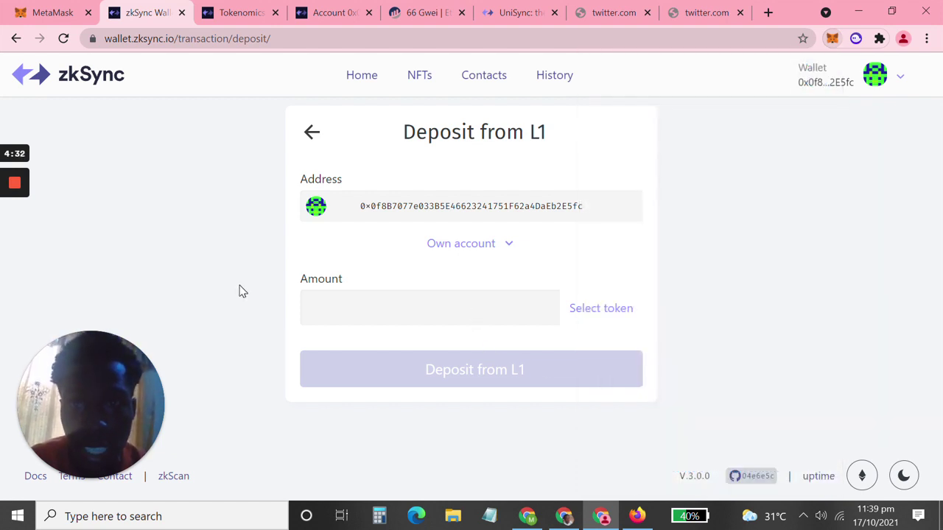
click(398, 16)
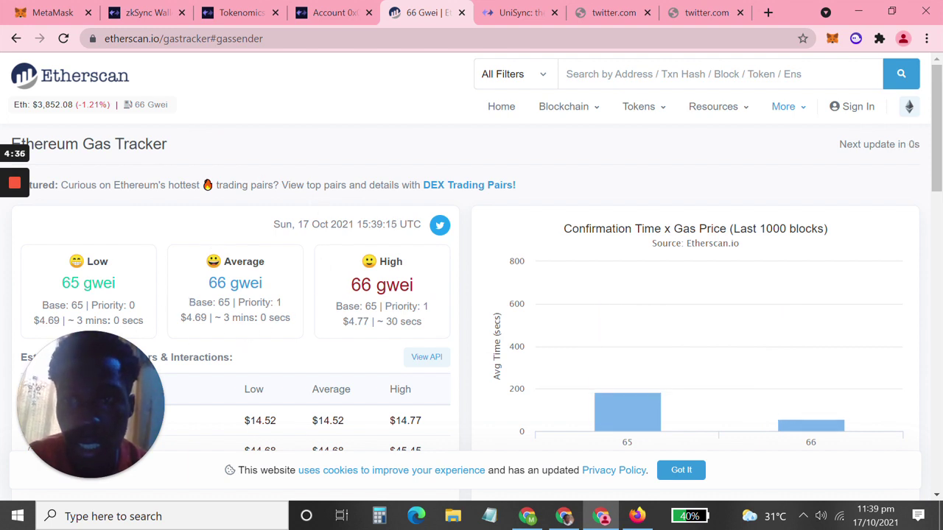
click(161, 9)
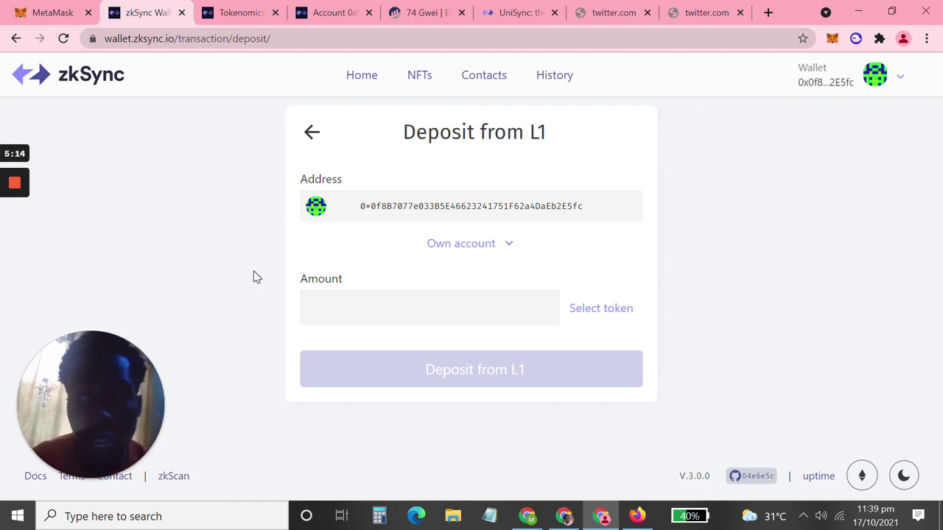
mouse_move(13, 213)
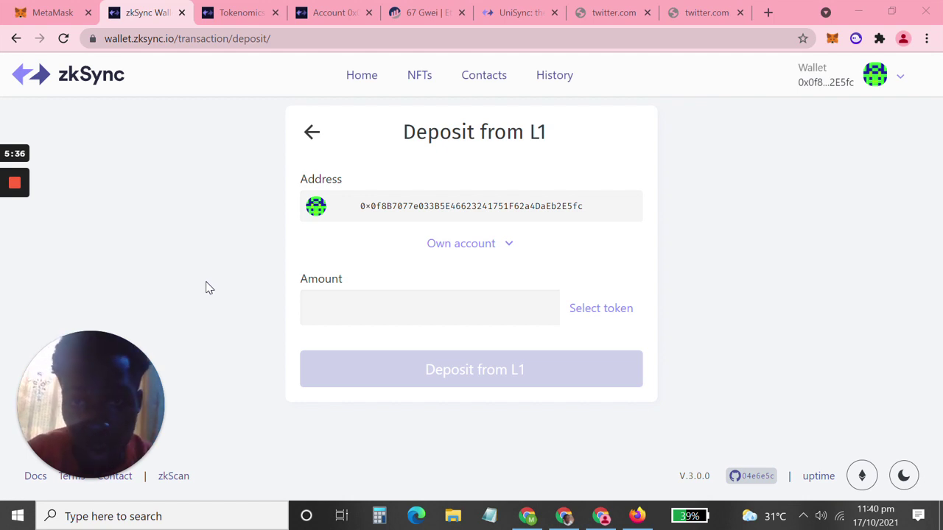
Select ETH as the token to deposit from L1 and set the amount to 0.135.
click(600, 310)
click(533, 301)
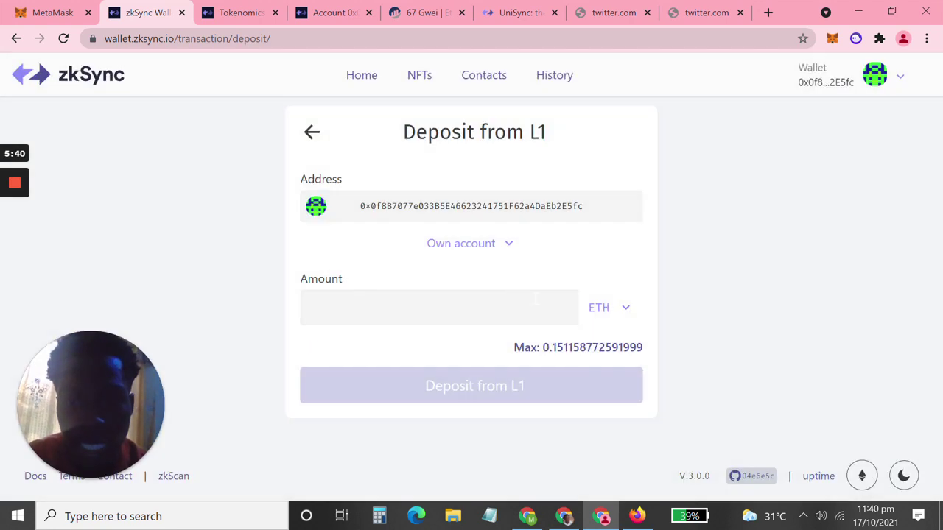
click(394, 309)
text(0.)
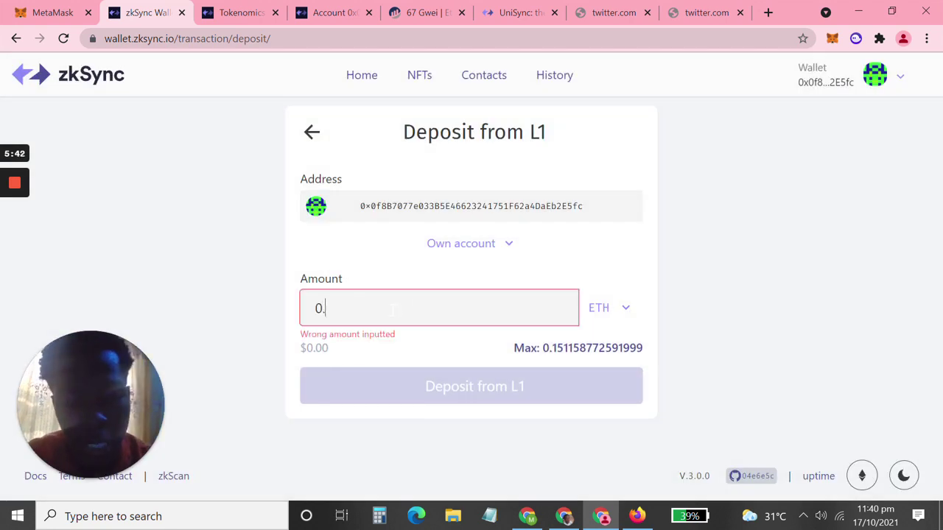
text(4)
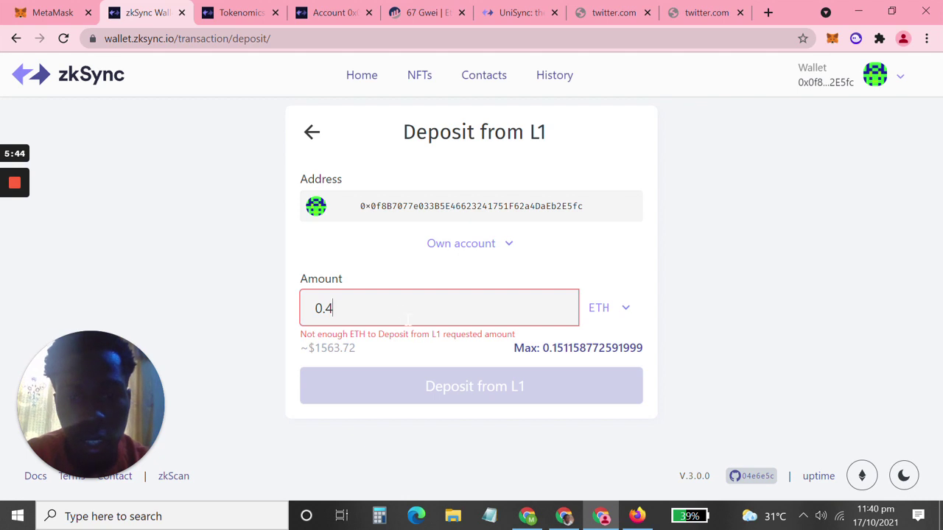
key(BackSpace)
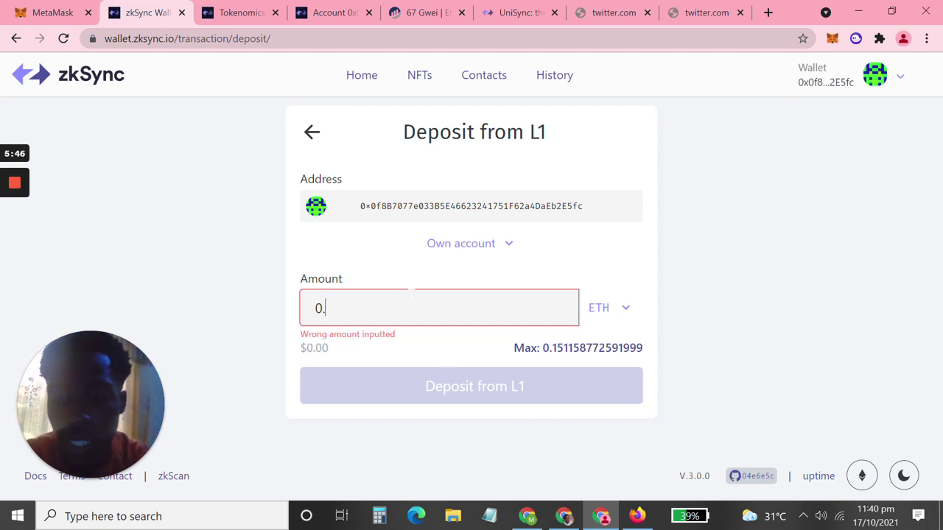
text(14)
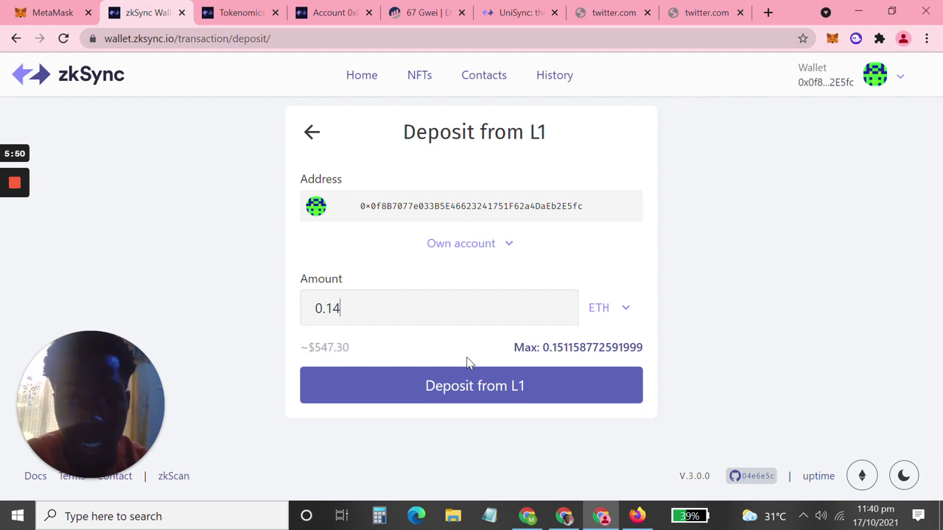
key(BackSpace)
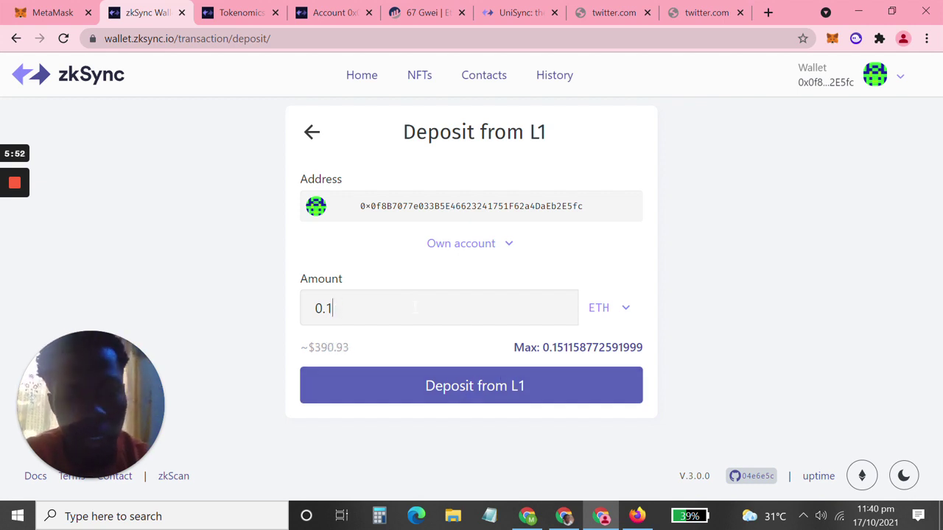
text(35)
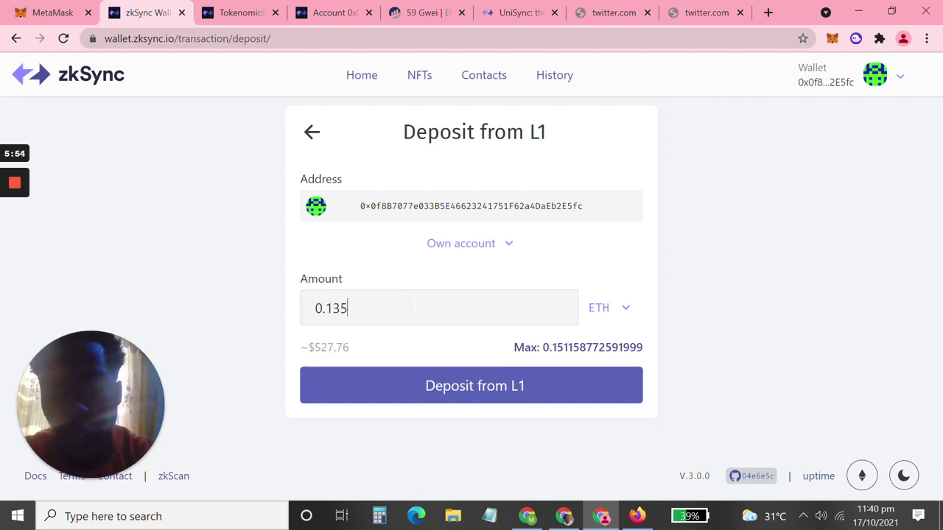
Submit the deposit from L1 and confirm its contract interaction in MetaMask.
click(500, 389)
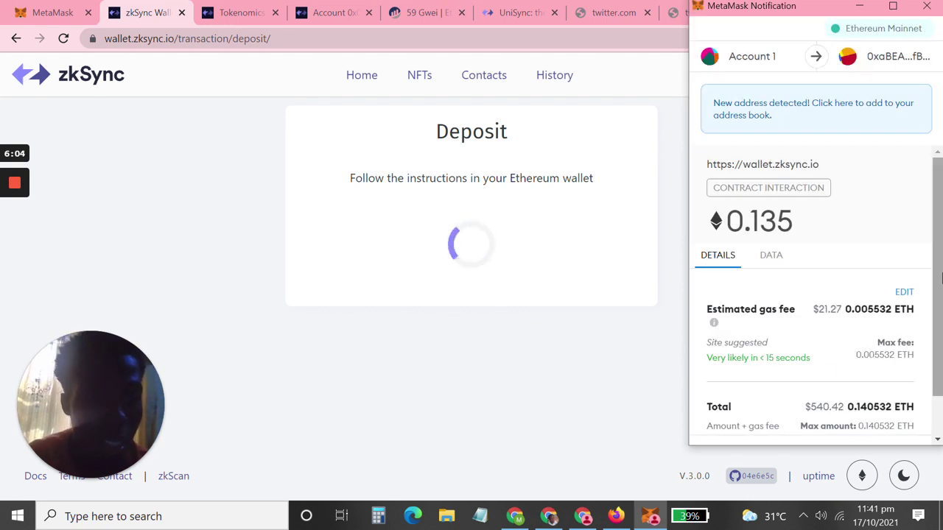
scroll(941, 358, down, 2)
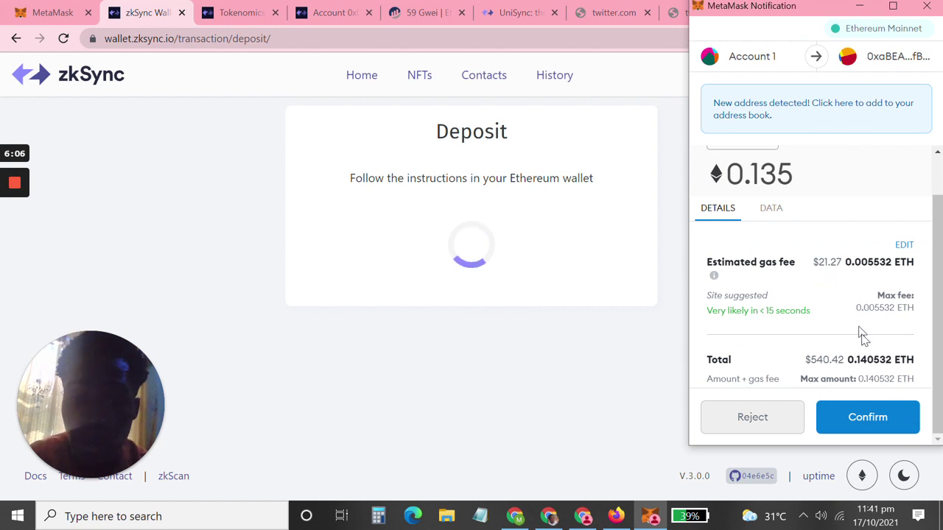
click(874, 419)
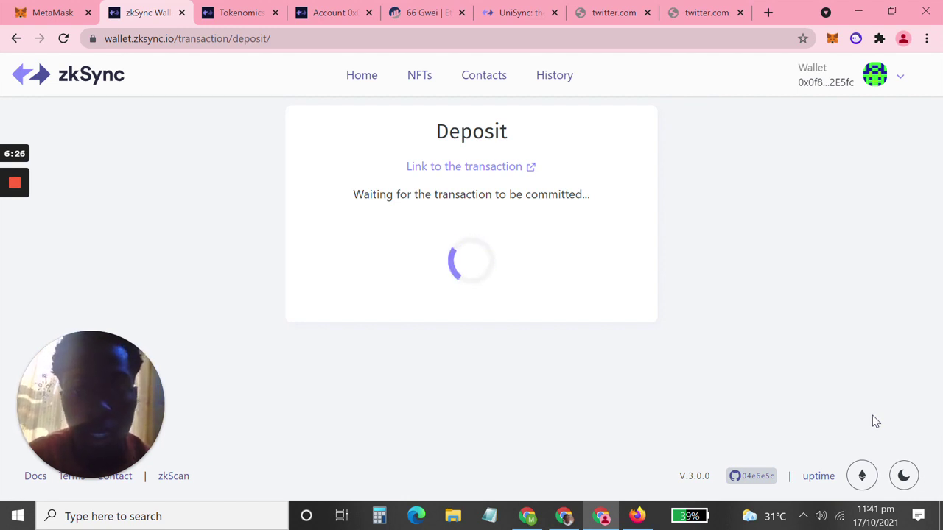
On UniSync, allow MetaMask to switch to zkSync 2.0 Rinkeby Test Network and request faucet tokens by tweet, dismissing the claim dialog.
click(532, 6)
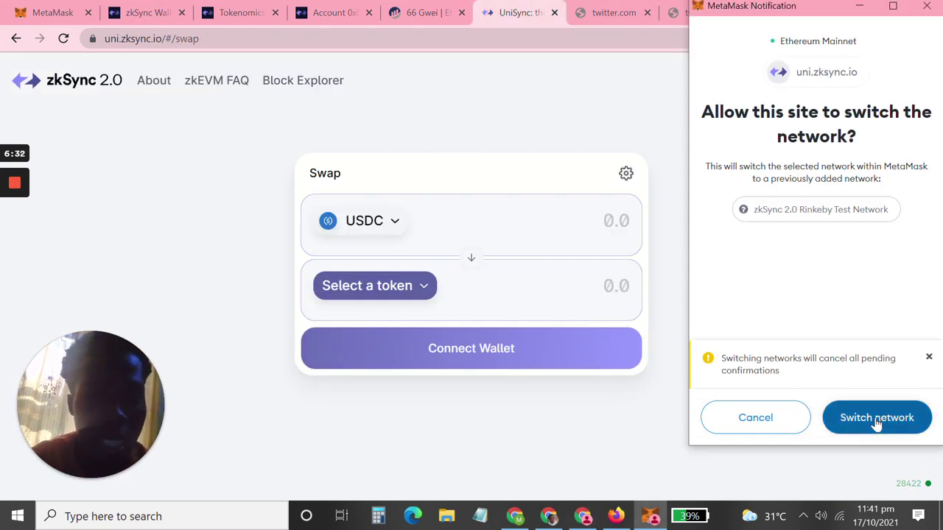
click(876, 418)
click(498, 378)
click(515, 341)
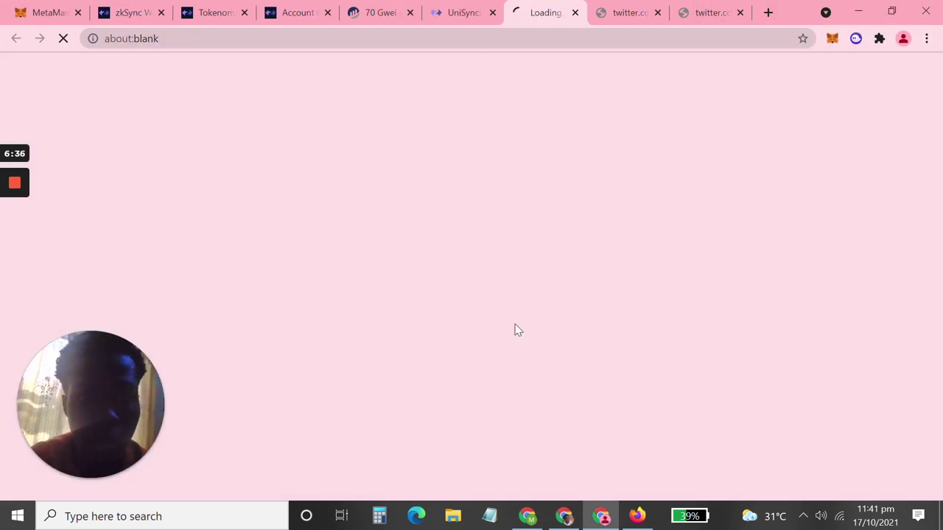
click(467, 11)
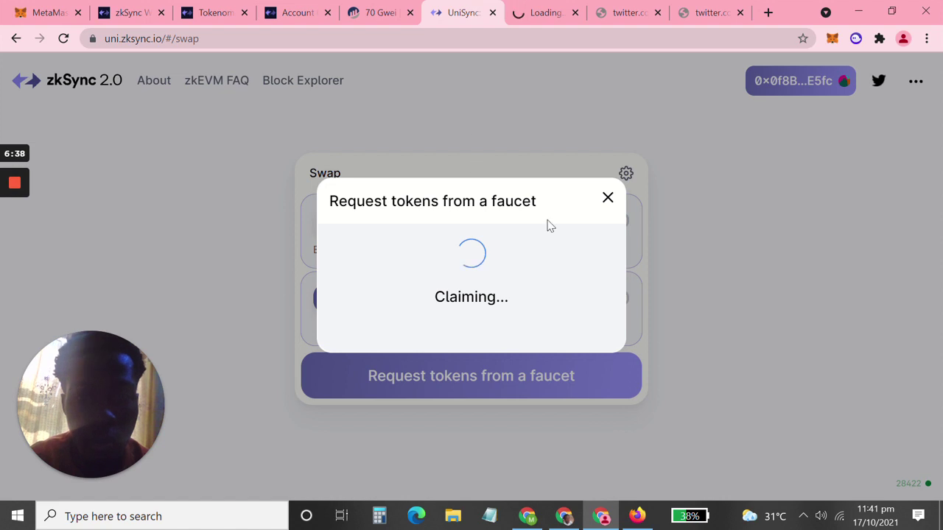
click(608, 200)
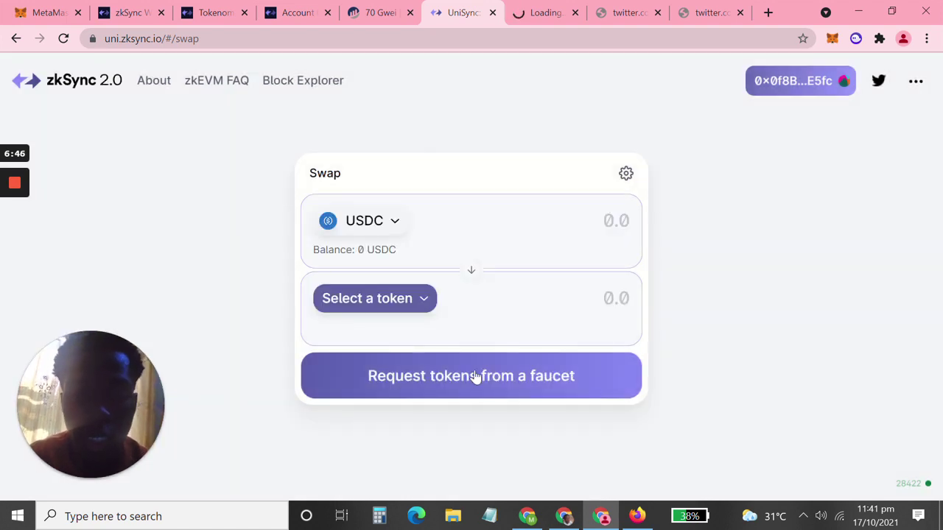
Return to the zkSync wallet's pending deposit, reload the page and let MetaMask switch back to Ethereum Mainnet.
mouse_move(564, 516)
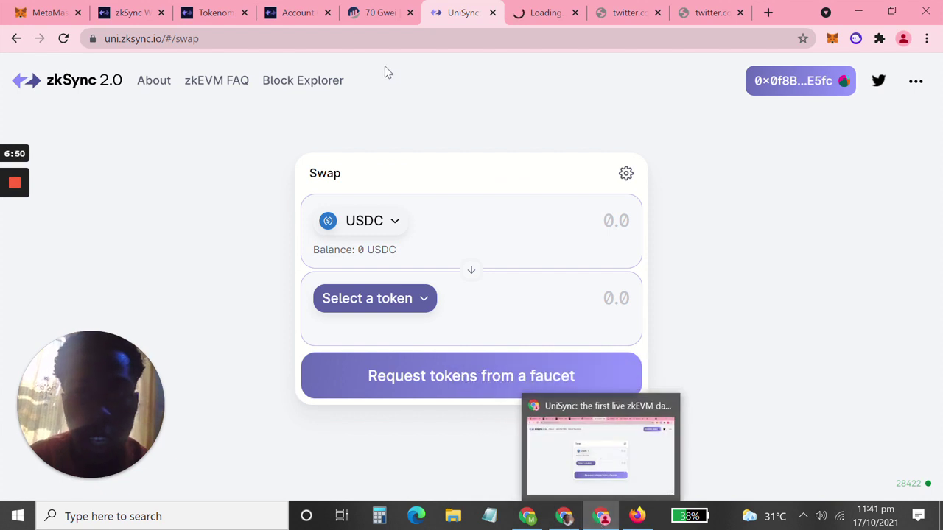
click(136, 13)
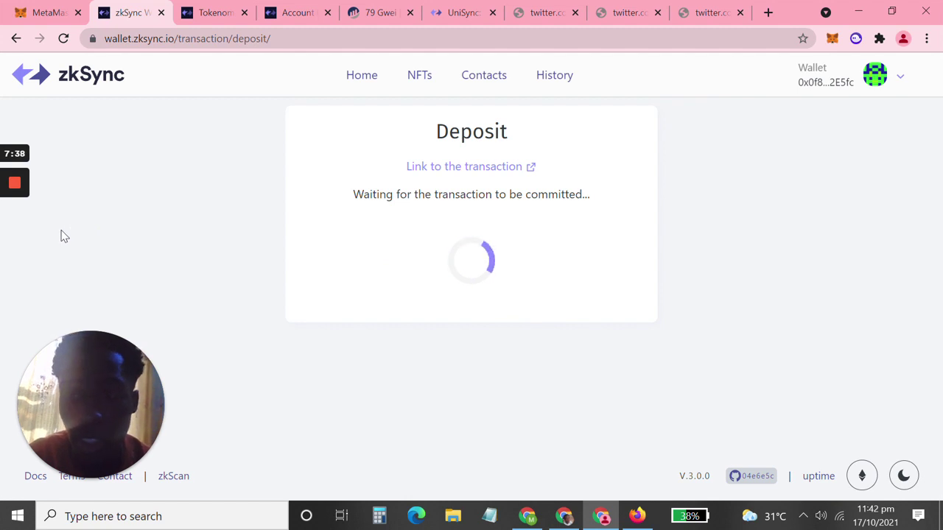
mouse_move(15, 243)
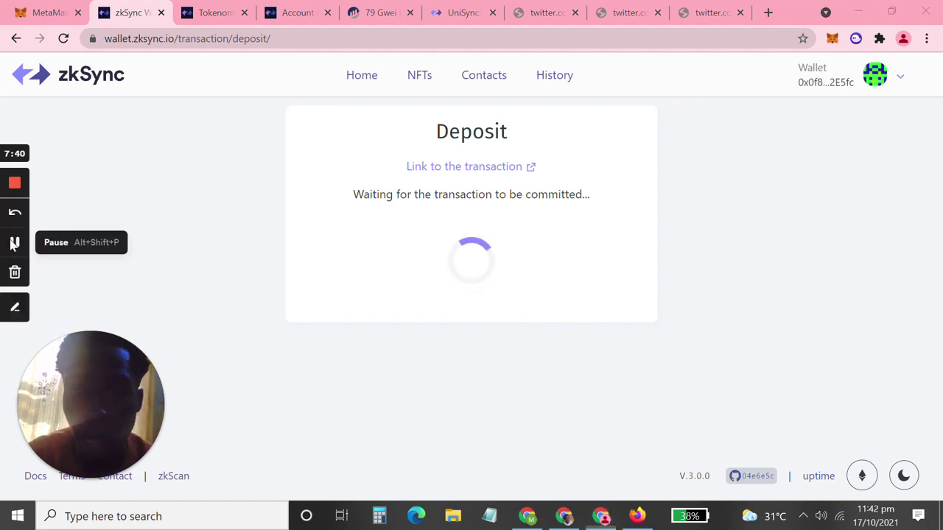
click(15, 243)
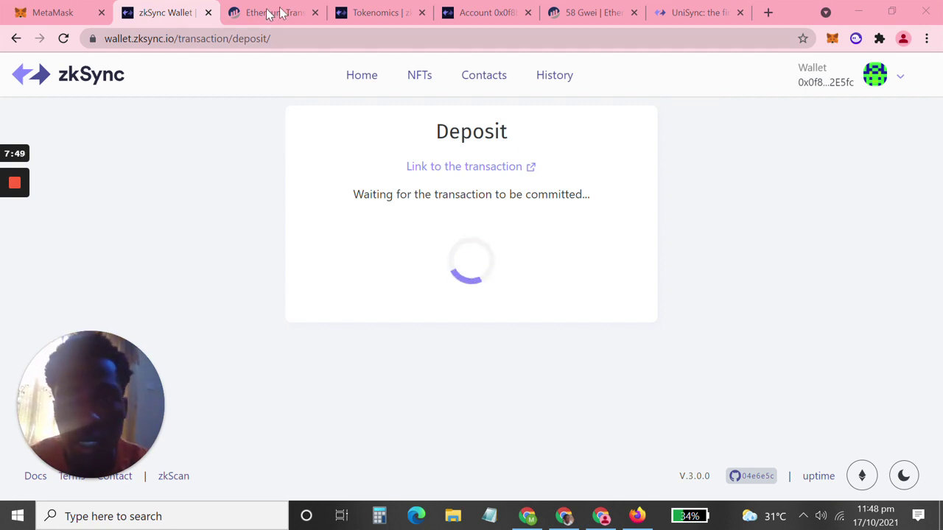
click(302, 37)
key(Return)
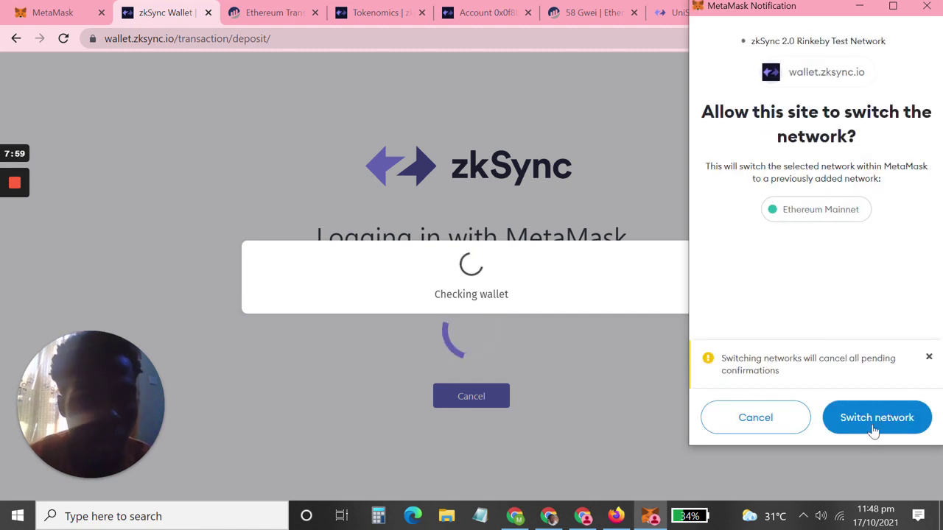
click(881, 420)
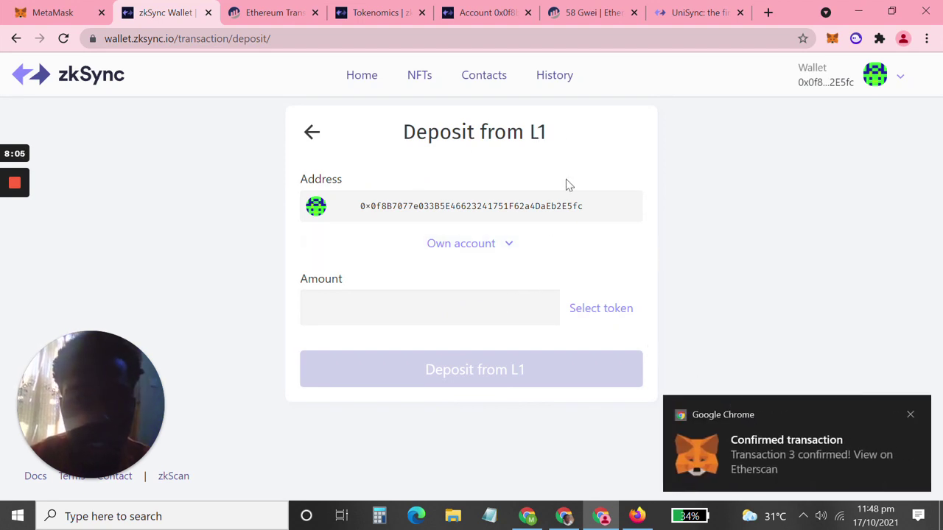
Review the confirmed deposit's transaction details on Etherscan and view the zkSync wallet's L2 balances.
click(735, 455)
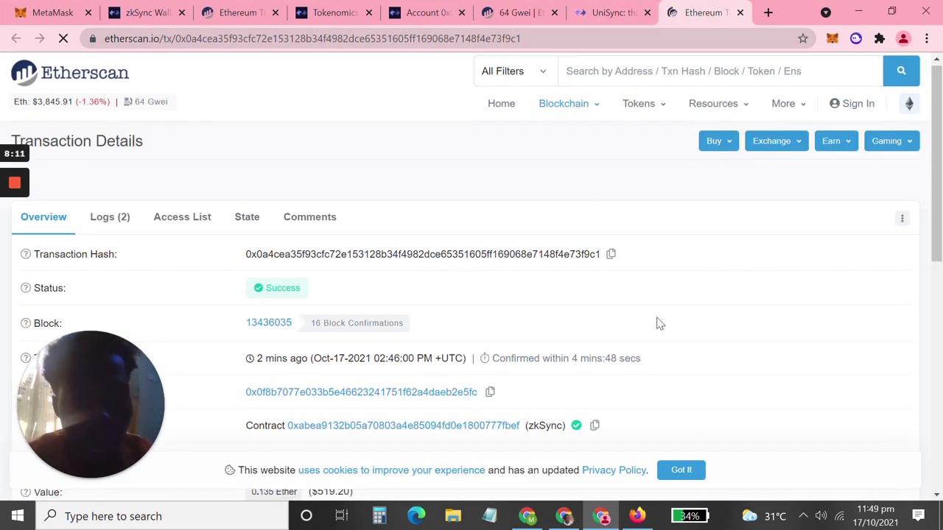
scroll(657, 323, down, 3)
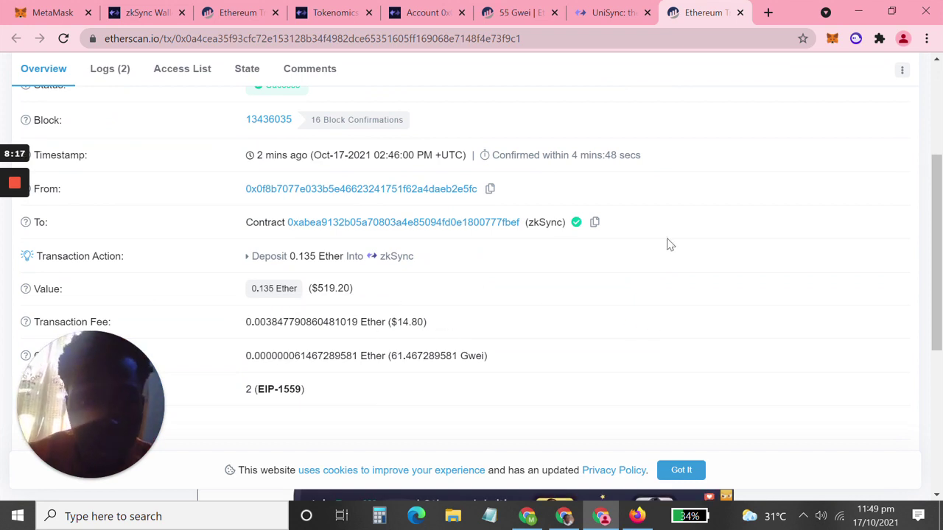
scroll(682, 299, up, 3)
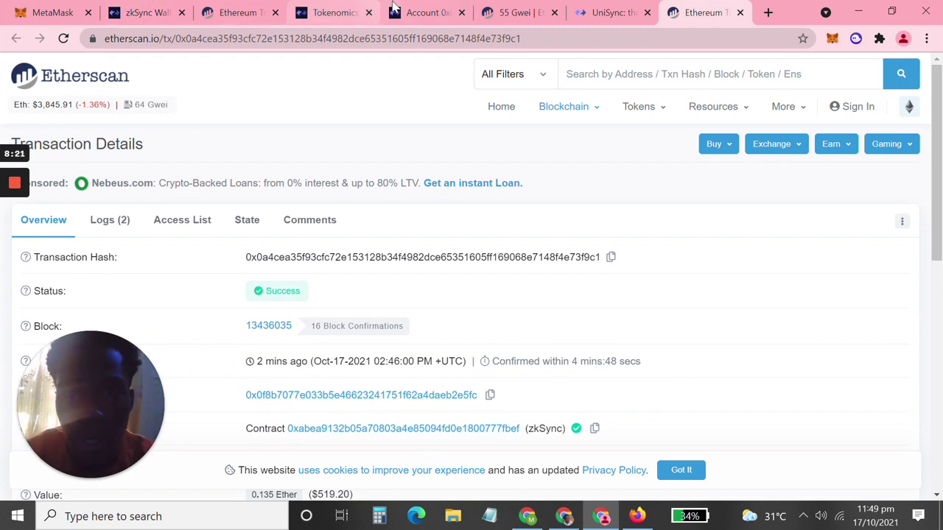
click(123, 6)
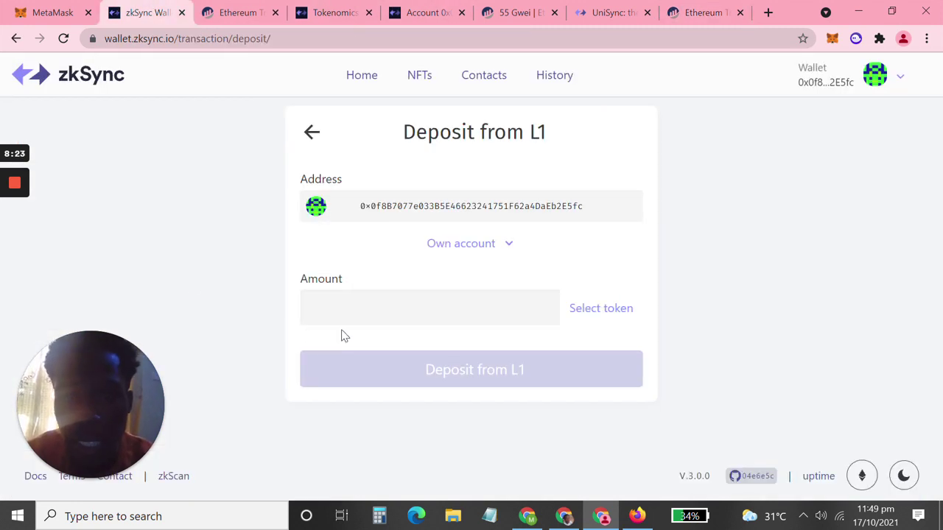
click(315, 134)
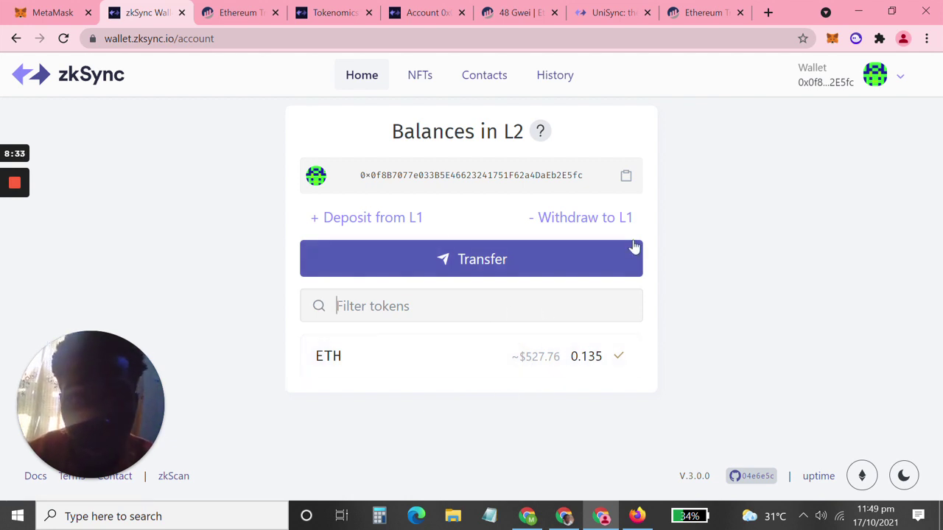
Start a withdrawal to L1 and approve the authorization for account activation in MetaMask.
click(585, 220)
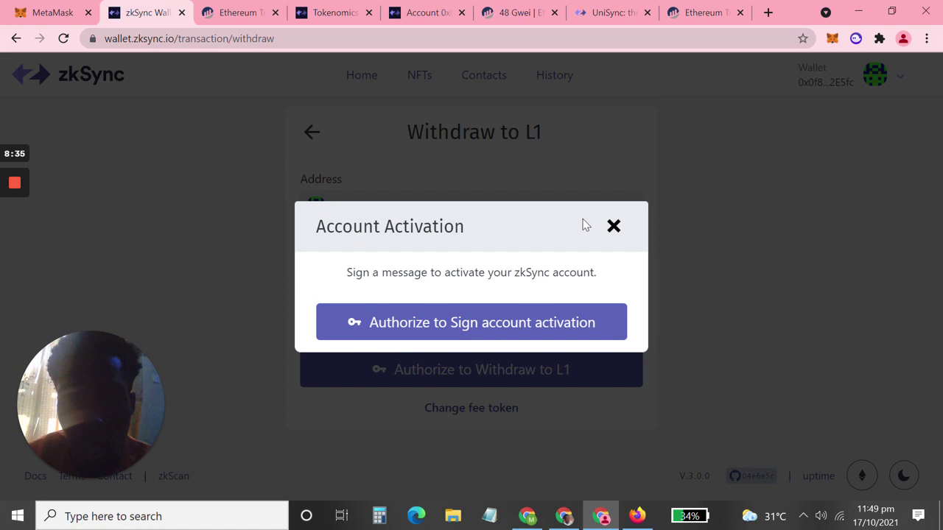
click(529, 315)
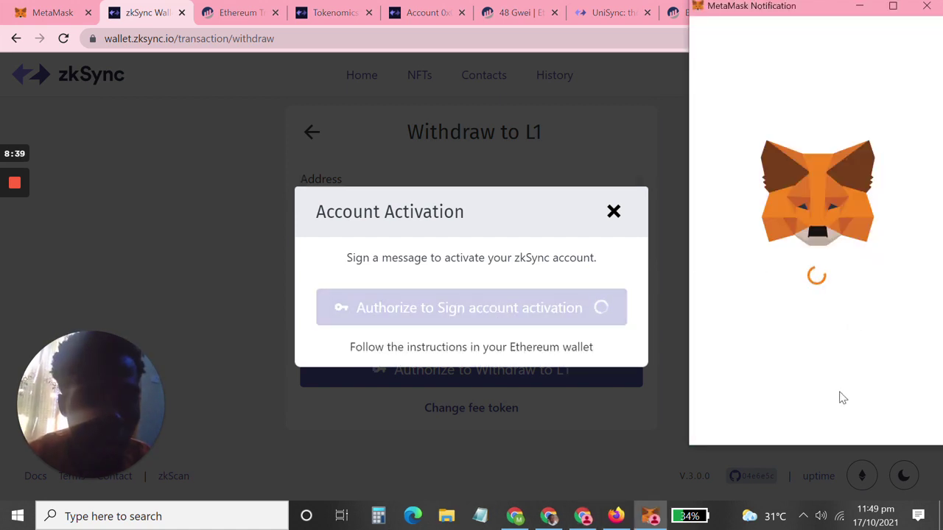
click(877, 424)
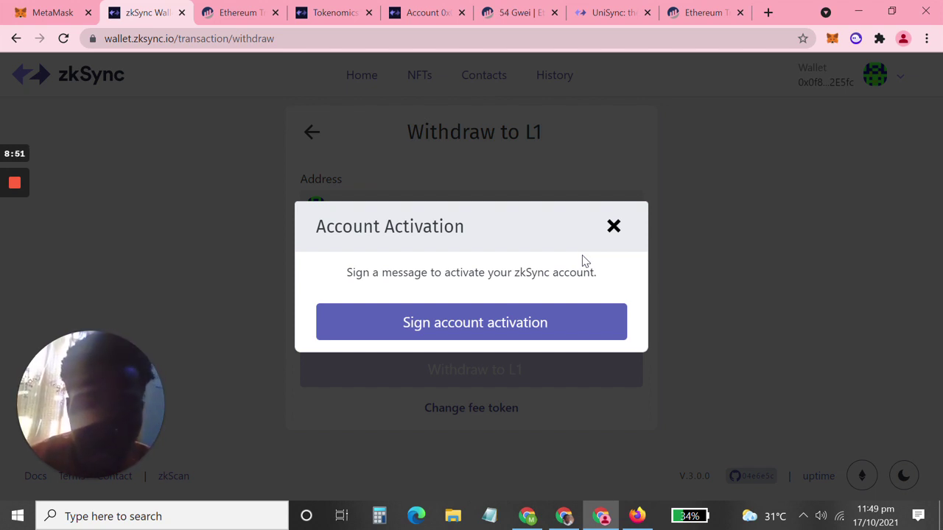
Request the zkSync account activation signature, close the activation dialog and sign the message in MetaMask.
click(525, 318)
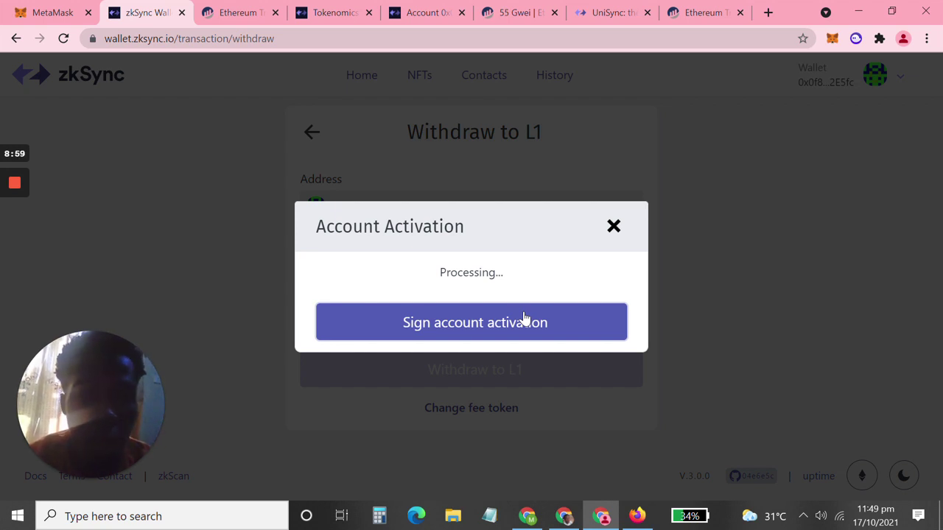
click(480, 331)
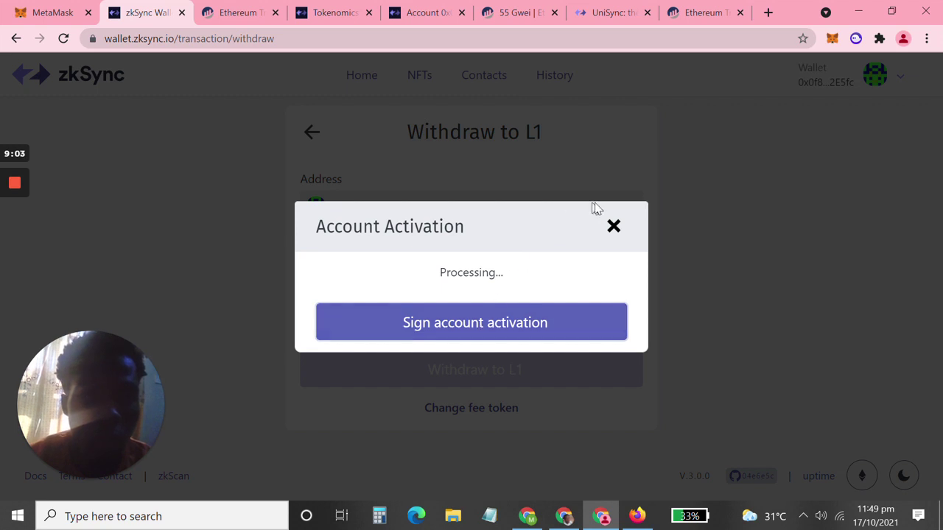
click(613, 226)
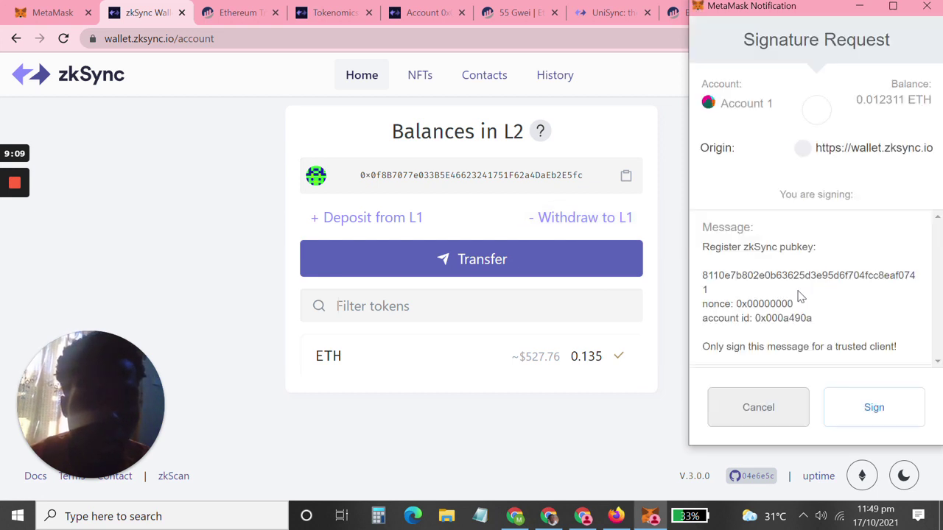
click(859, 415)
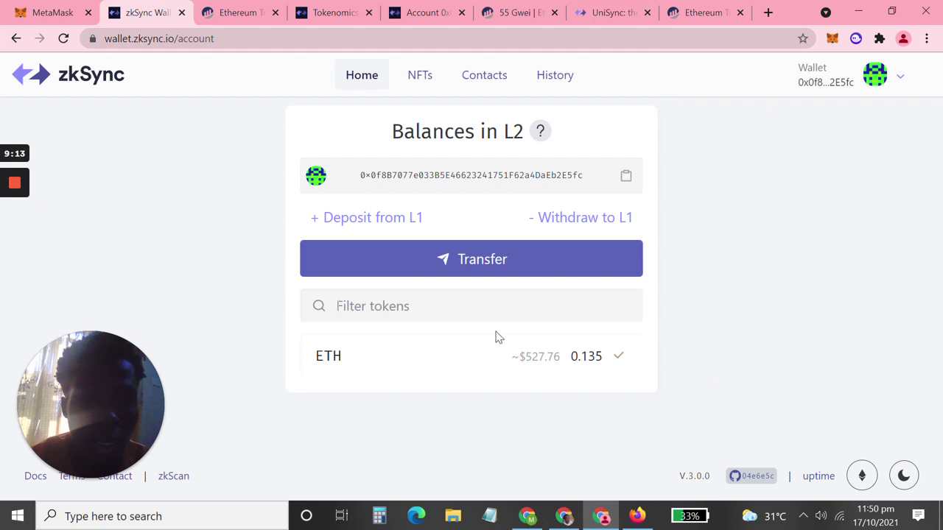
Withdraw the maximum amount of 0.12821 ETH to the own L1 account and sign the request in MetaMask.
click(582, 219)
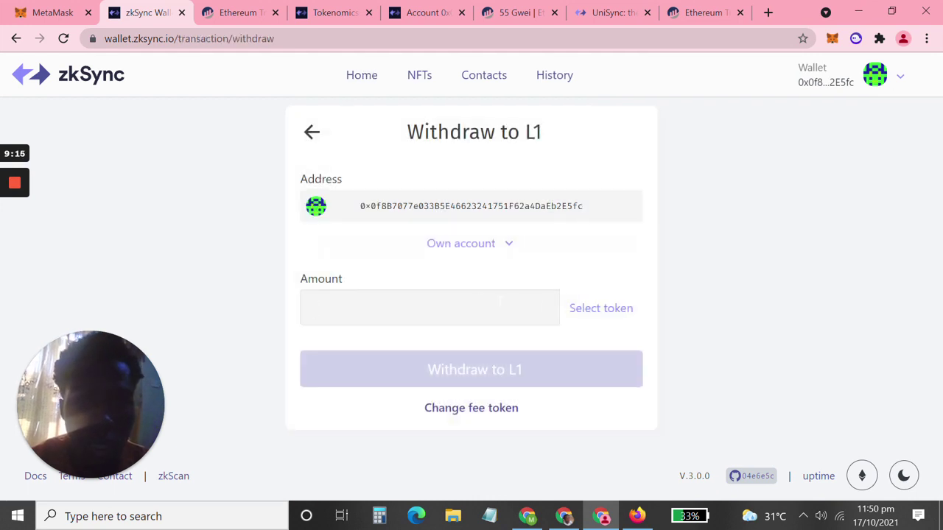
click(583, 314)
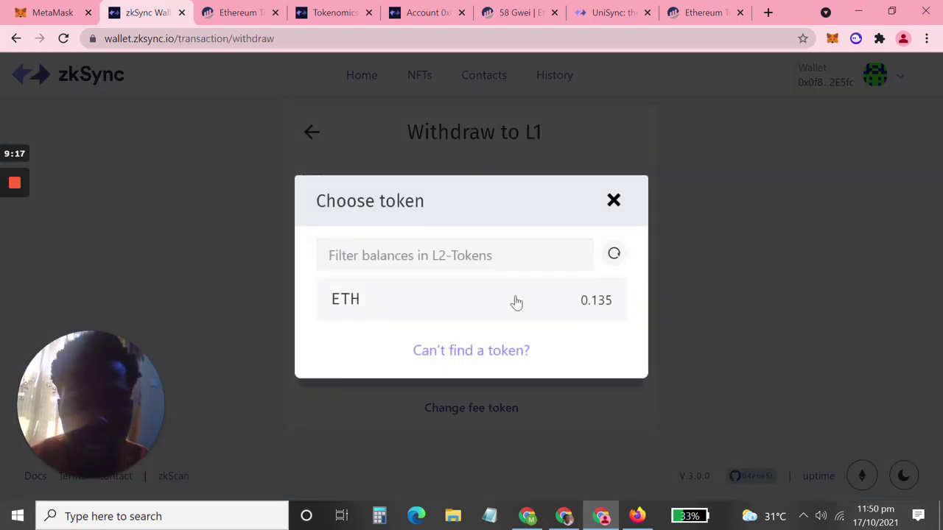
click(517, 302)
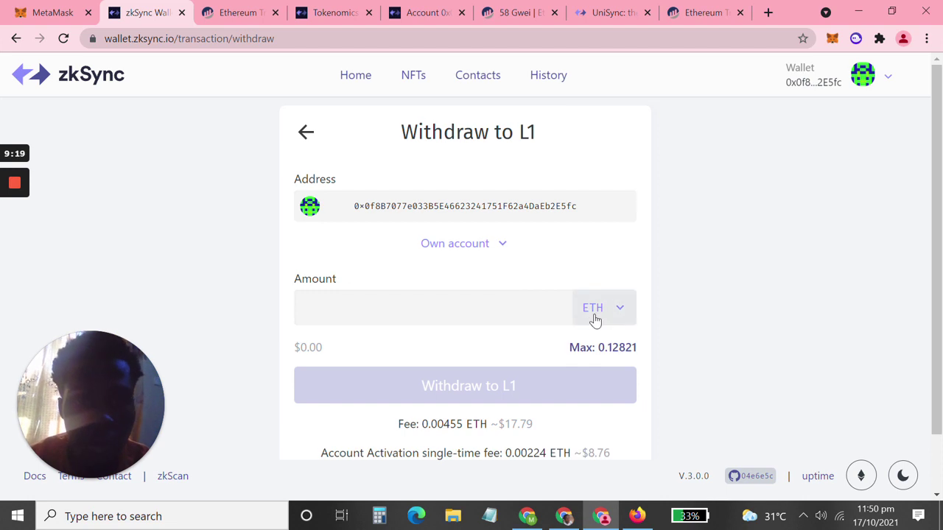
click(583, 349)
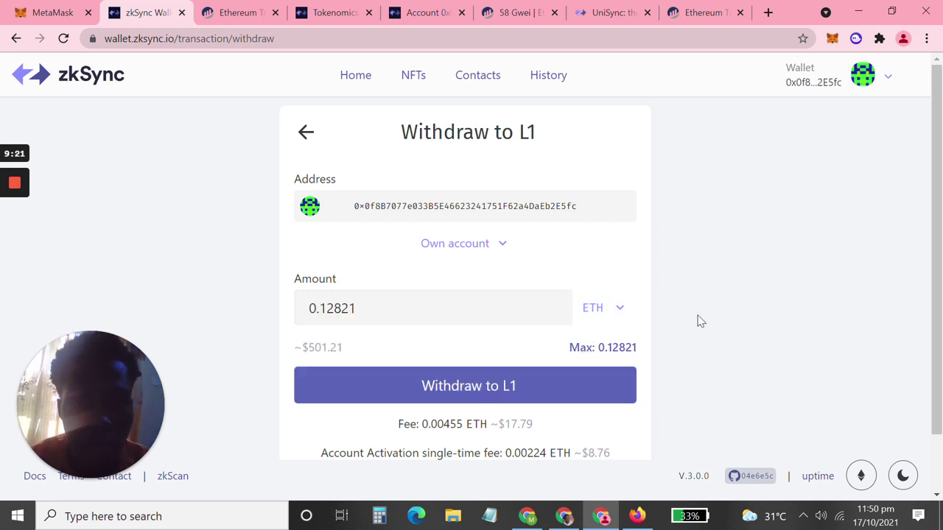
scroll(722, 315, down, 2)
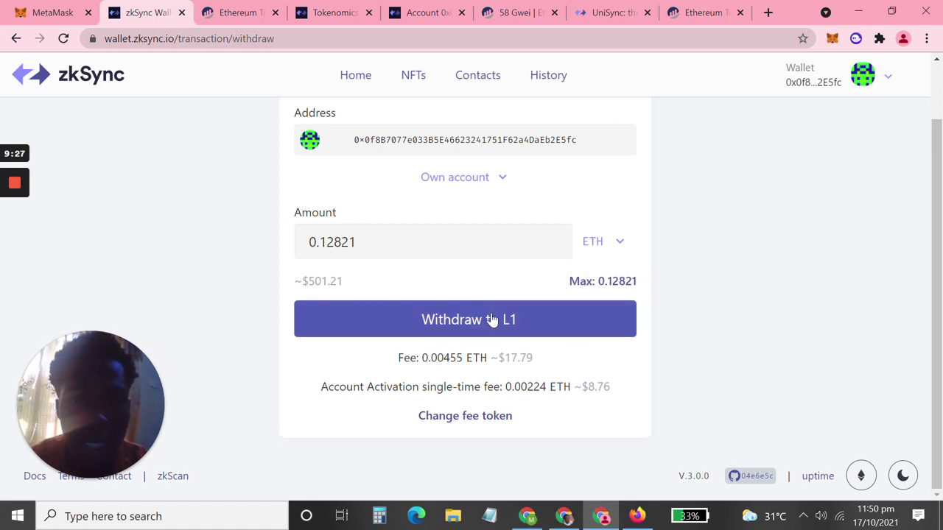
click(458, 325)
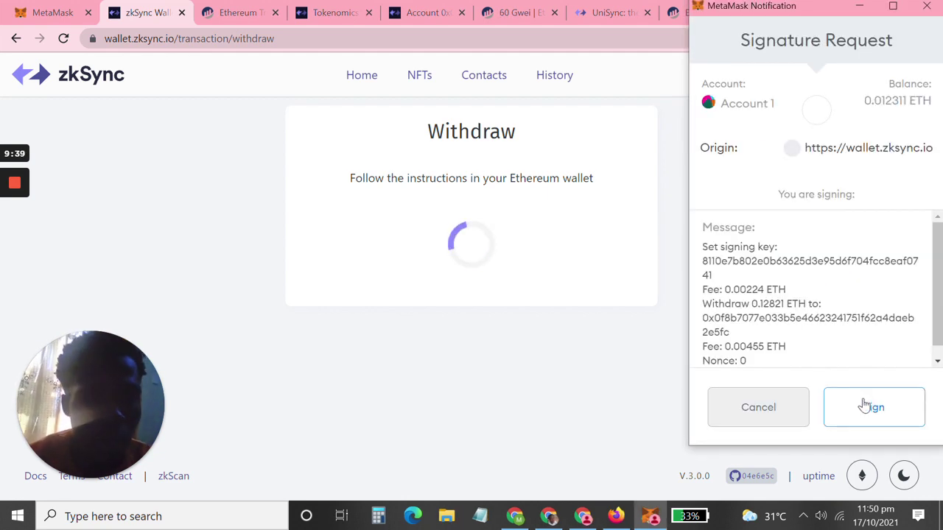
click(866, 407)
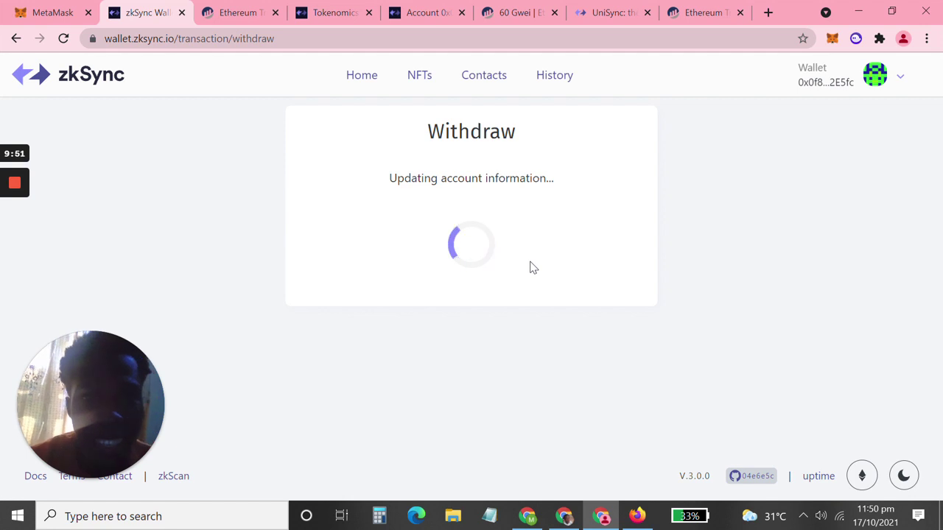
On UniSync, switch MetaMask to zkSync 2.0 Rinkeby Test Network and request faucet tokens by tweet again, dismissing the claim dialog.
click(605, 12)
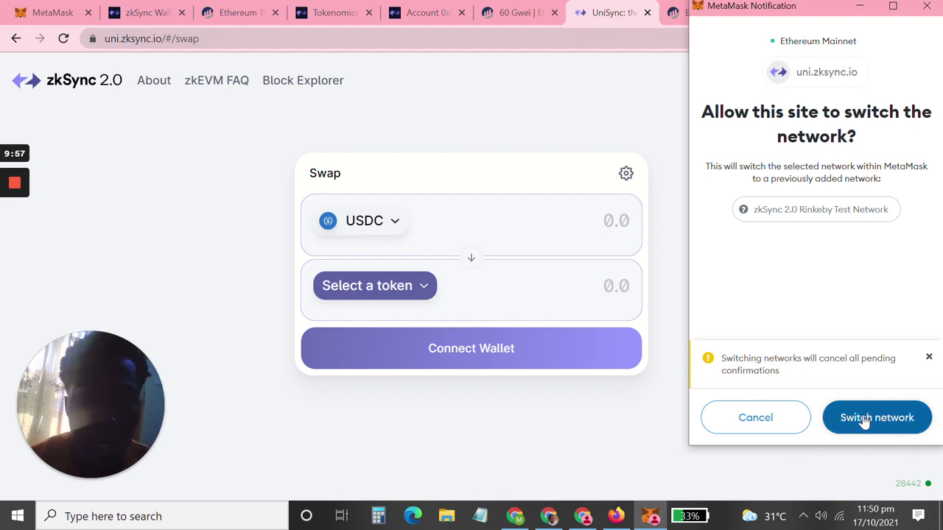
click(862, 421)
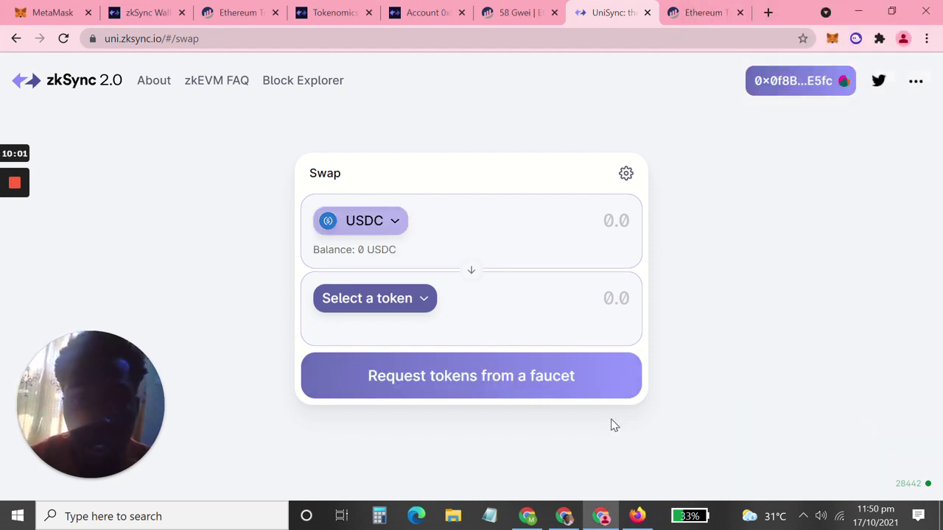
click(469, 380)
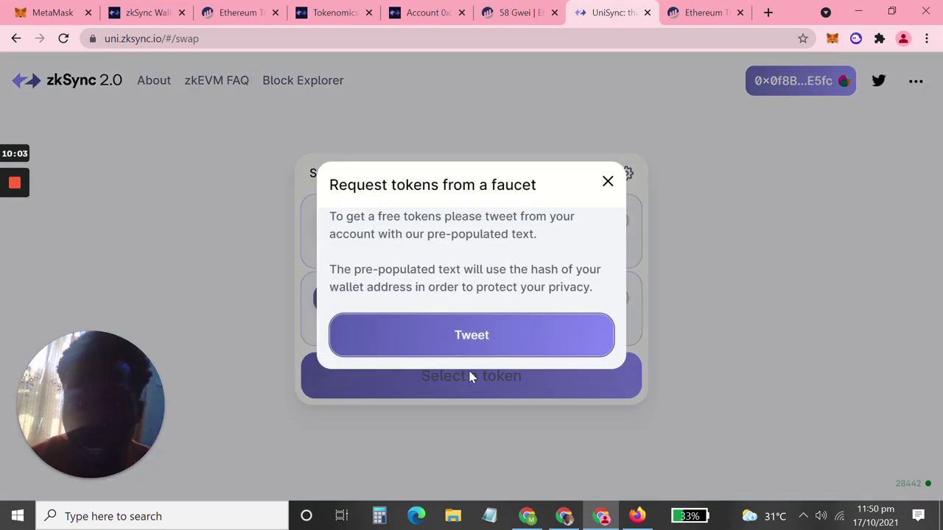
click(492, 351)
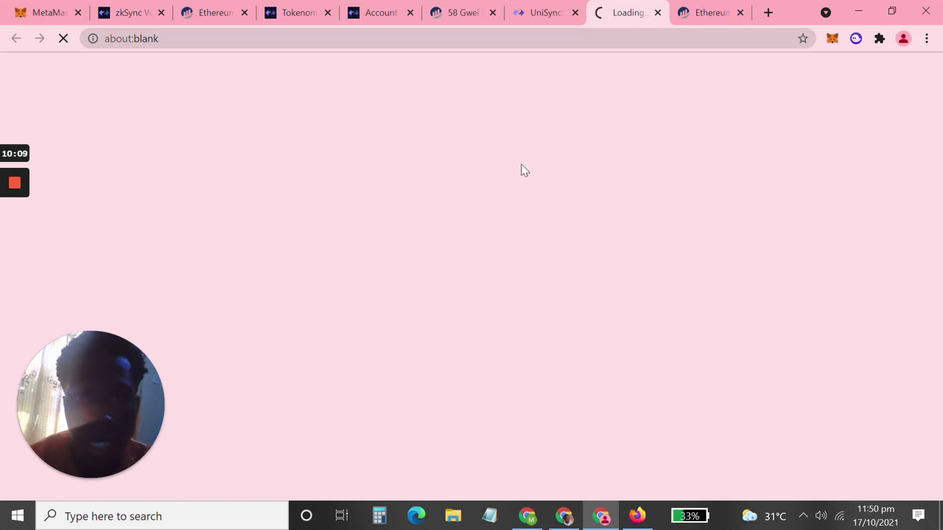
click(532, 7)
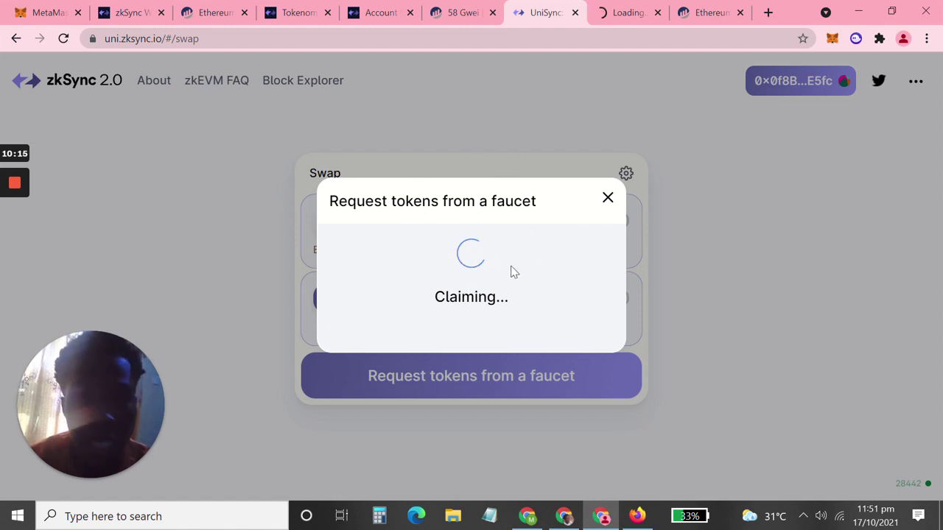
click(607, 197)
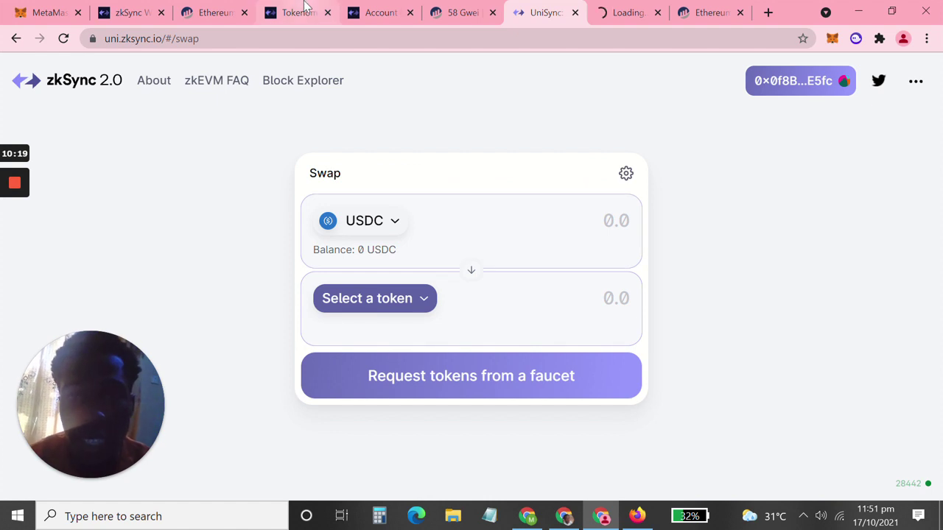
Return to the zkSync wallet's withdrawal summary and examine the linked transaction's data on zkScan.
click(129, 13)
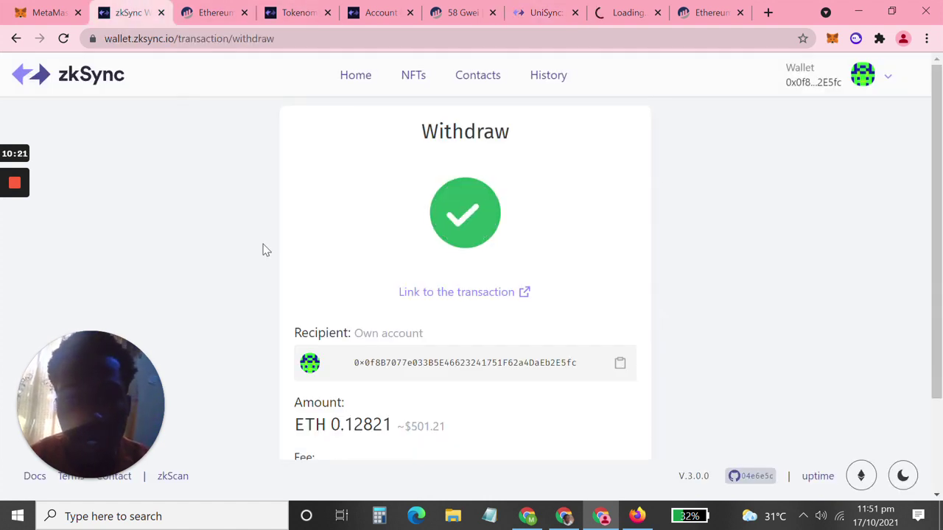
scroll(266, 250, down, 3)
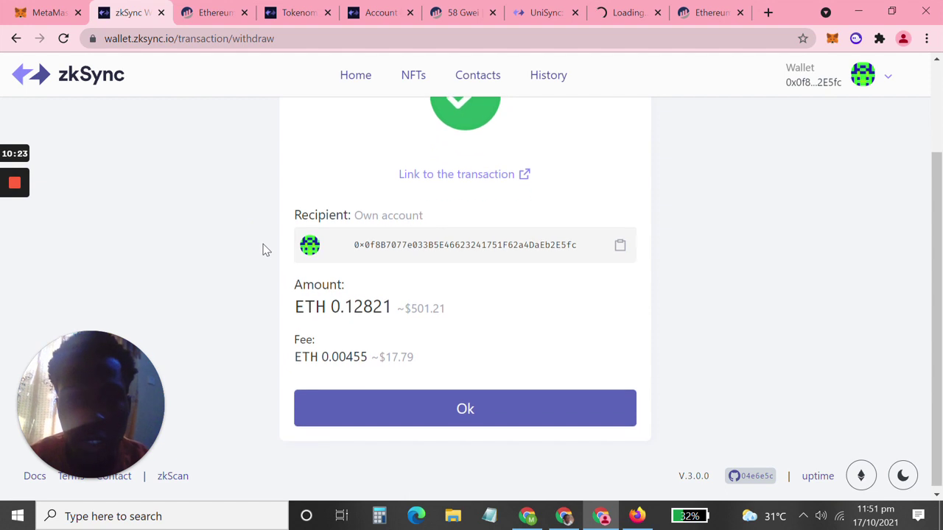
click(455, 176)
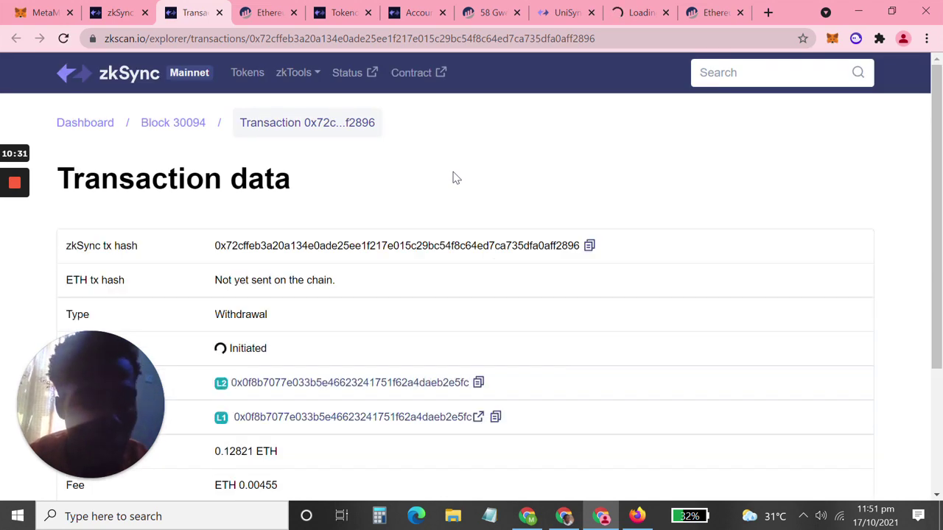
scroll(454, 177, down, 2)
scroll(454, 177, down, 2)
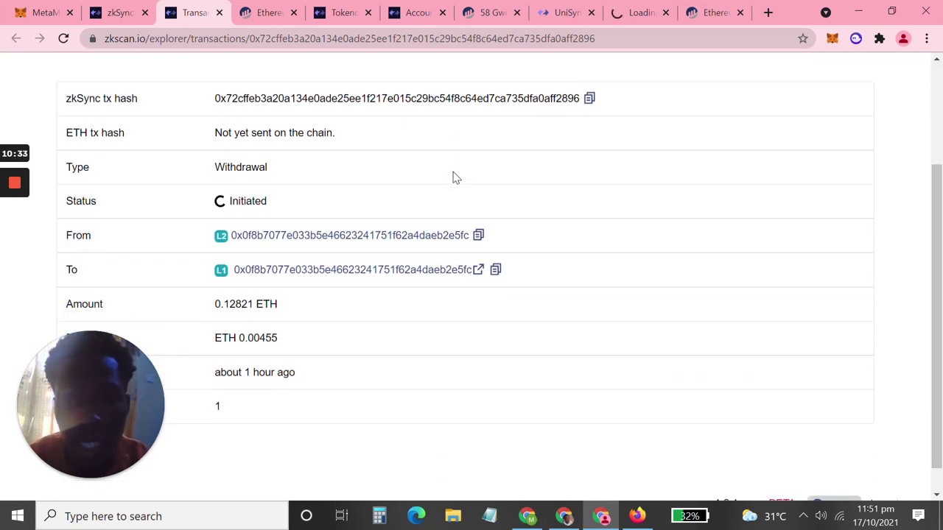